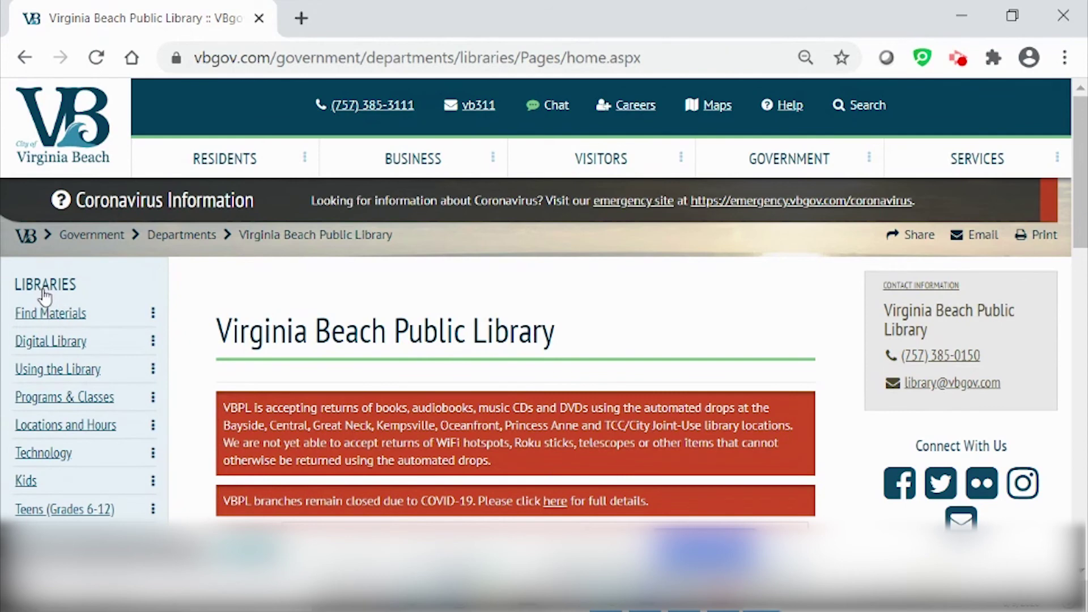
# Open the Learn page of the library's Digital Library section
pyautogui.moveTo(43, 343)
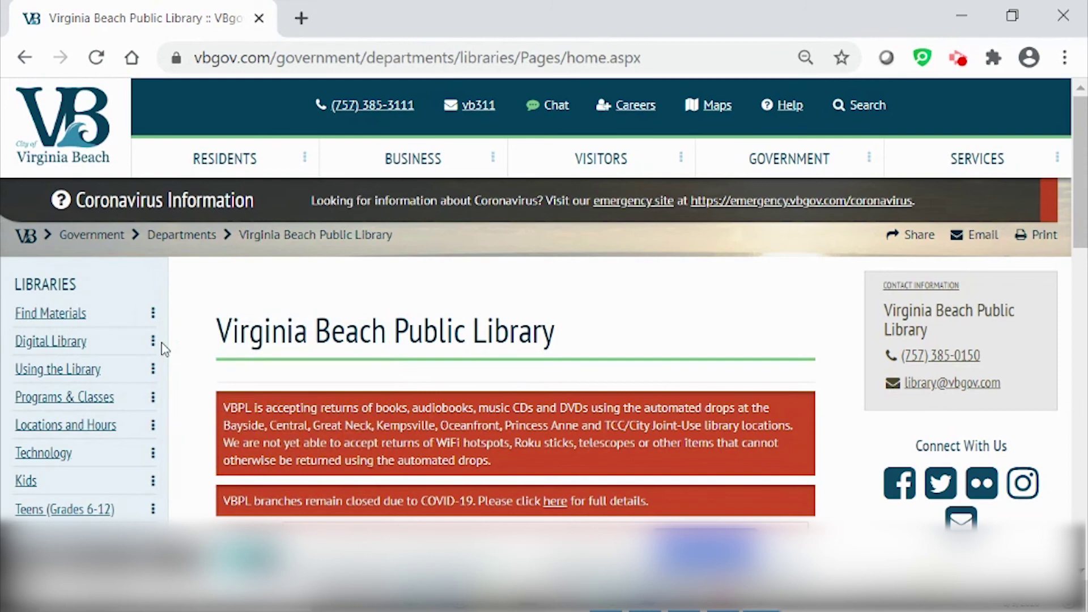
pyautogui.moveTo(155, 345)
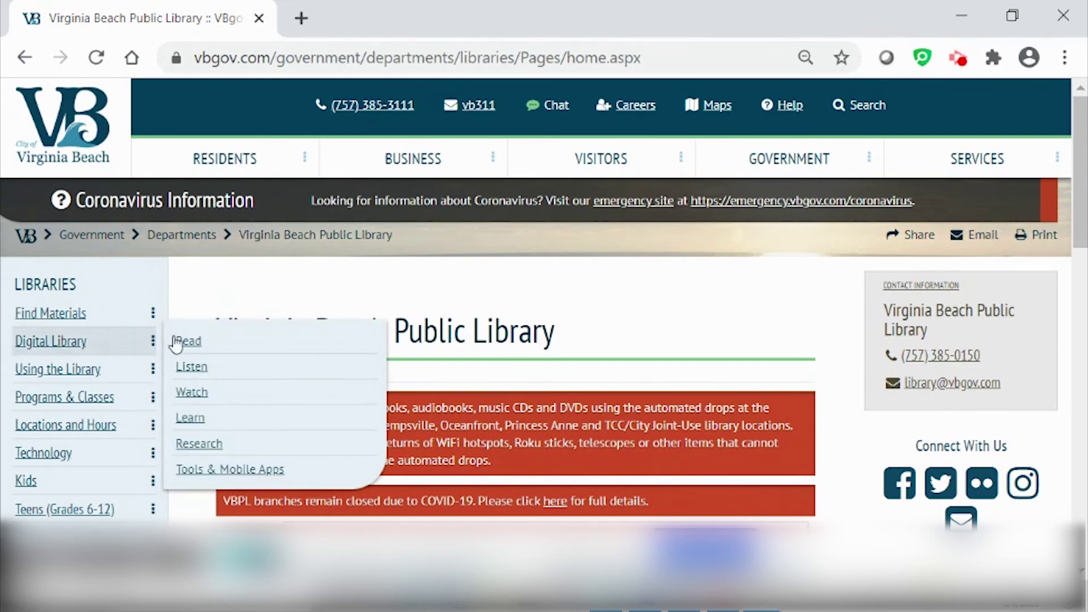
pyautogui.click(189, 426)
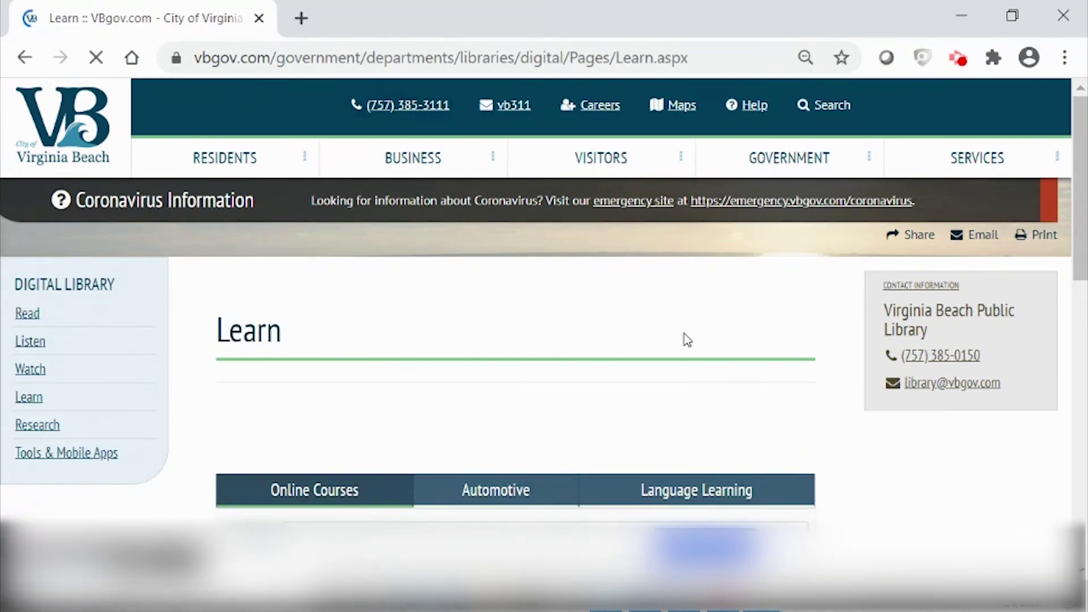
# Look through the Language Learning and Online Courses resources on the Learn page and open Lynda.com
pyautogui.scroll(-4, 651, 363)
pyautogui.scroll(-2, 595, 407)
pyautogui.scroll(2, 597, 408)
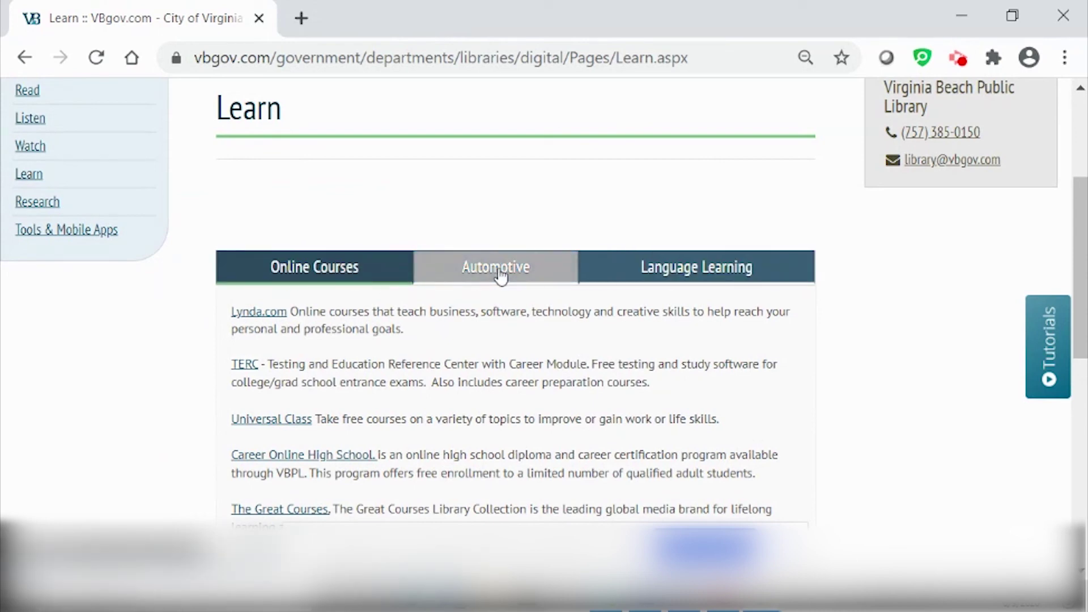
pyautogui.click(715, 267)
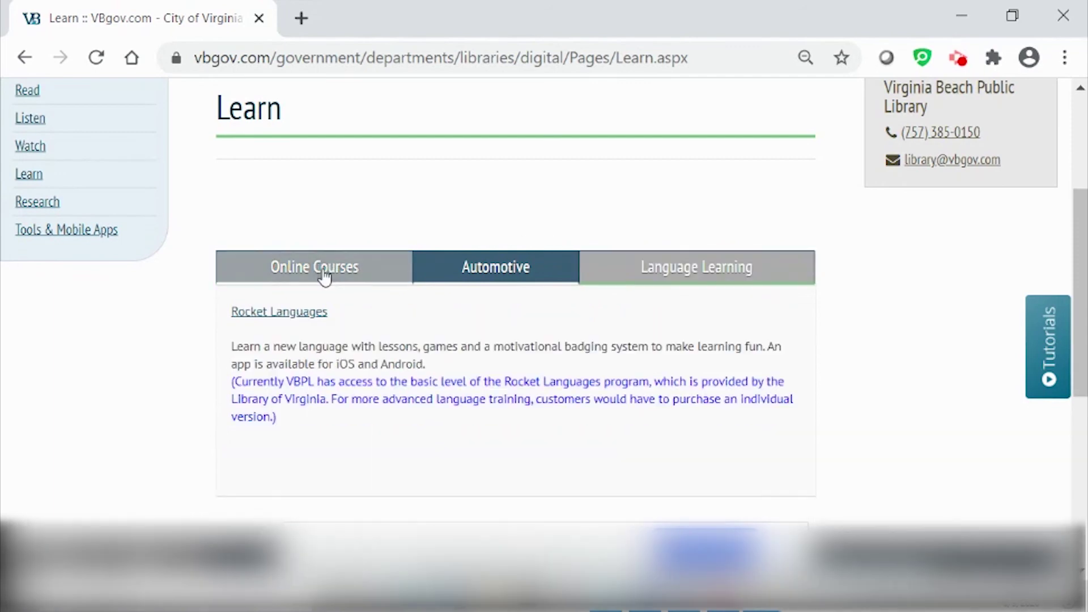
pyautogui.click(324, 277)
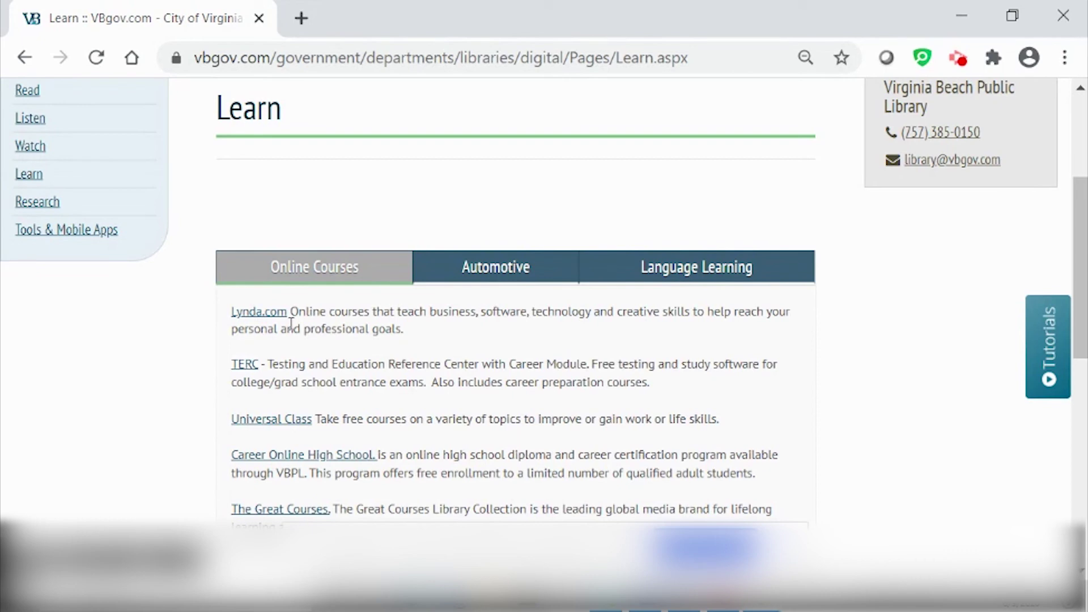
pyautogui.click(255, 312)
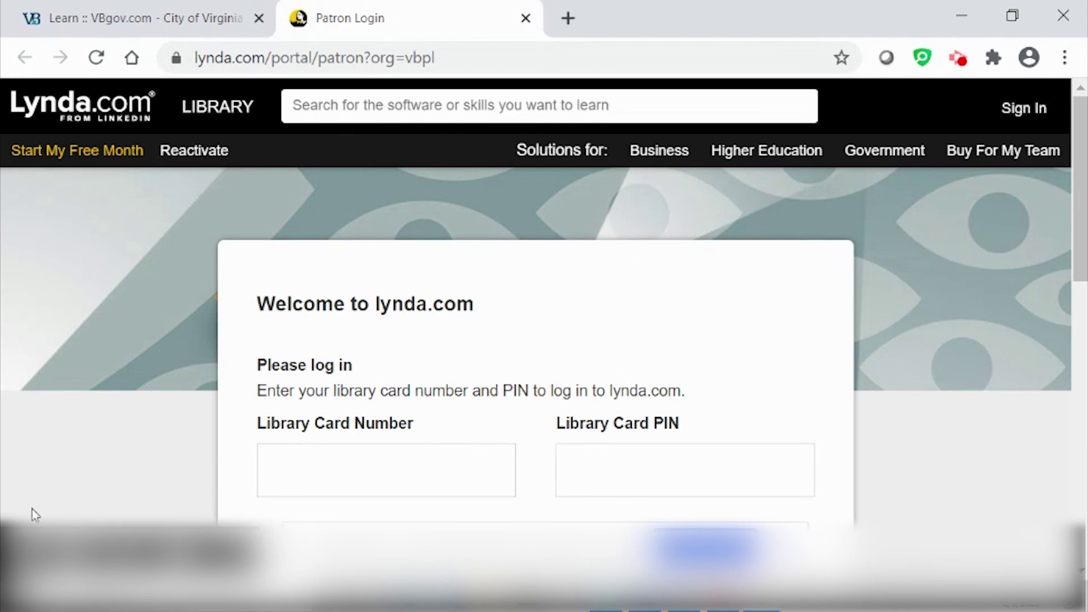
# Log in to Lynda.com with the saved library card number and the library card PIN
pyautogui.moveTo(20, 501)
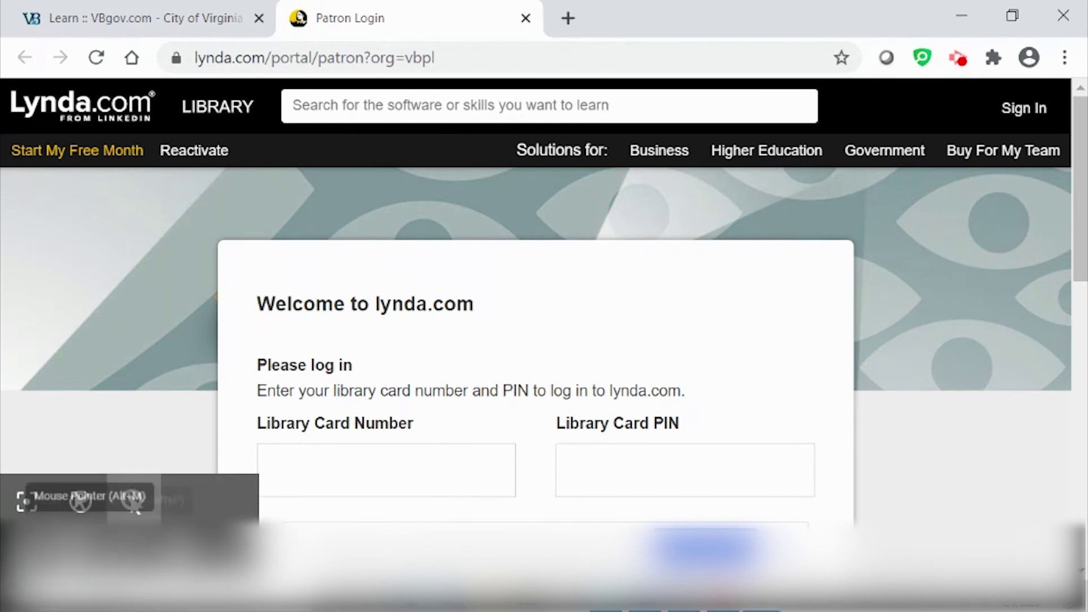
pyautogui.click(336, 474)
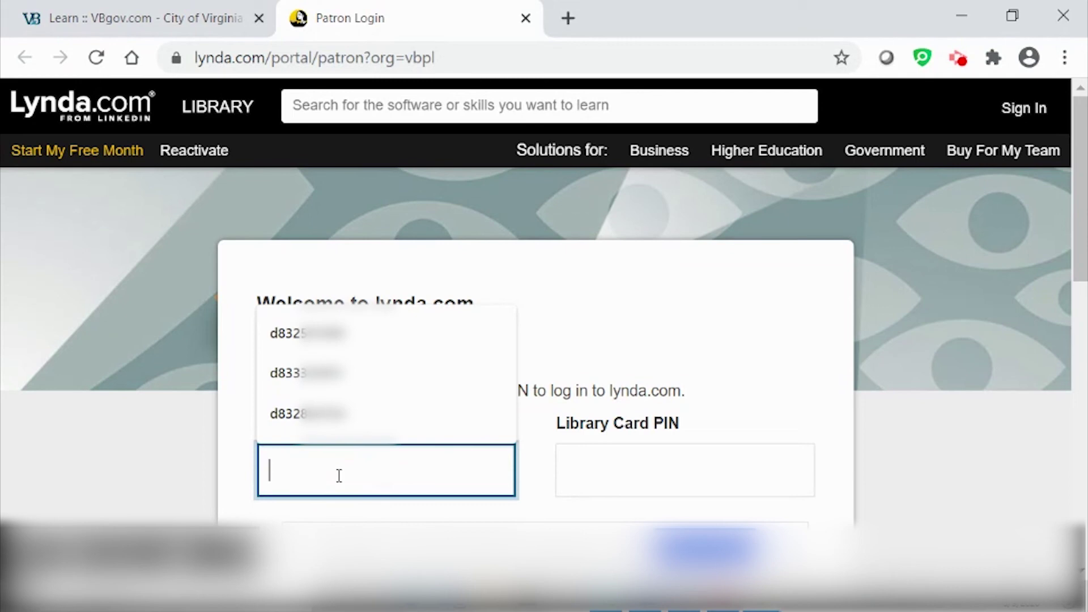
pyautogui.press('Up')
pyautogui.press('Up')
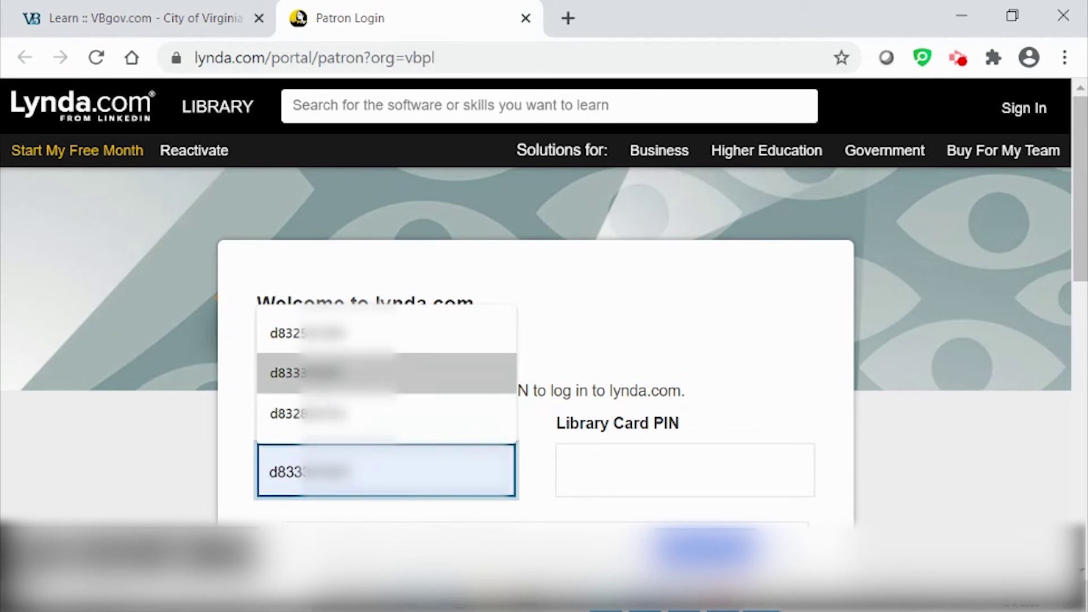
pyautogui.press('Return')
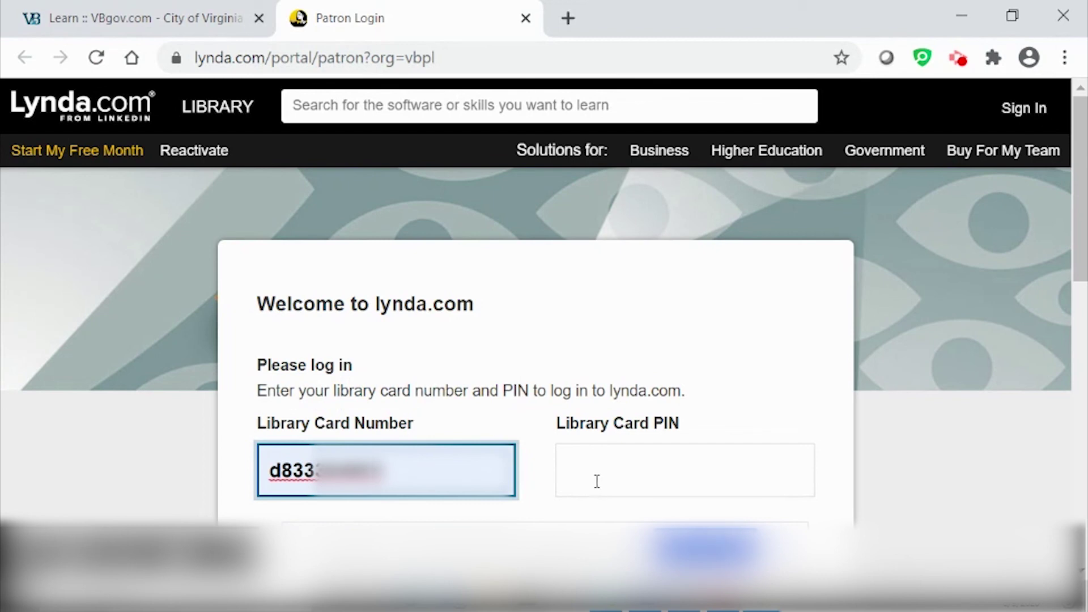
pyautogui.click(597, 481)
pyautogui.write('••')
pyautogui.press('Return')
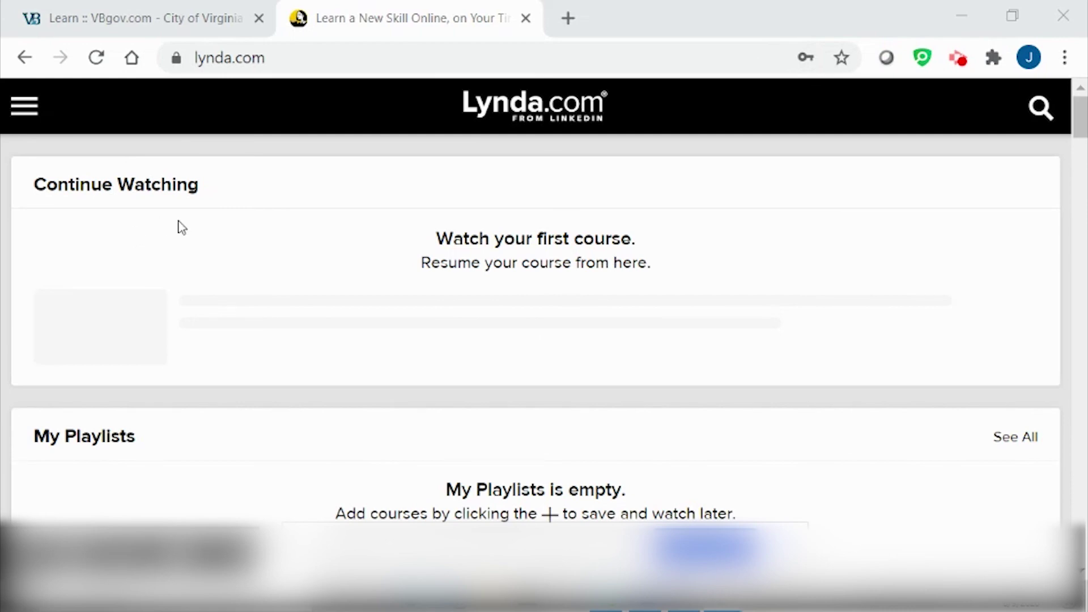
# Open My Profile and make its contact information editable
pyautogui.click(25, 113)
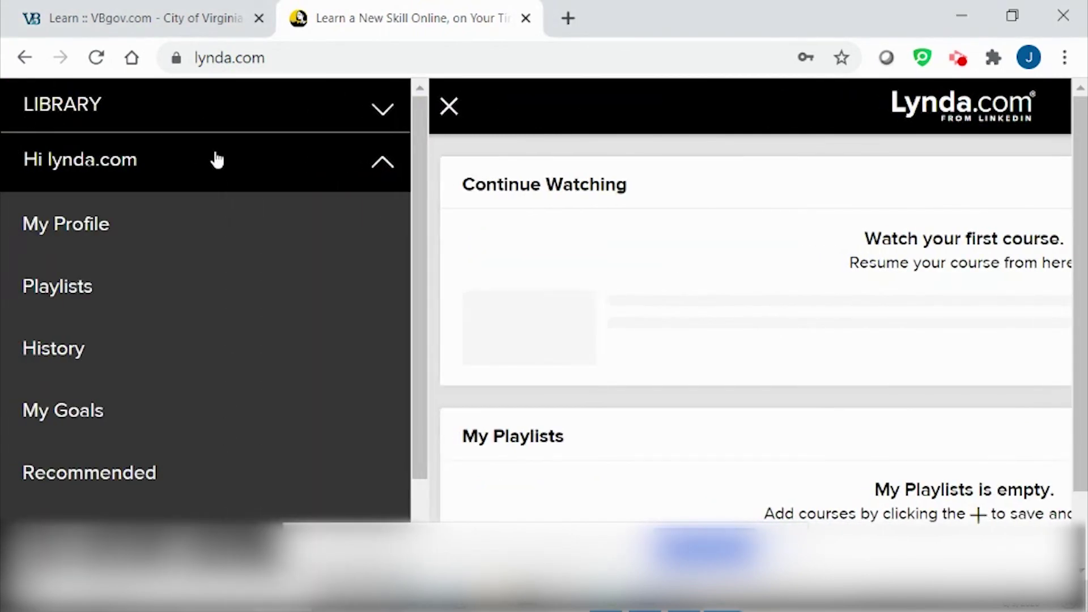
pyautogui.click(75, 236)
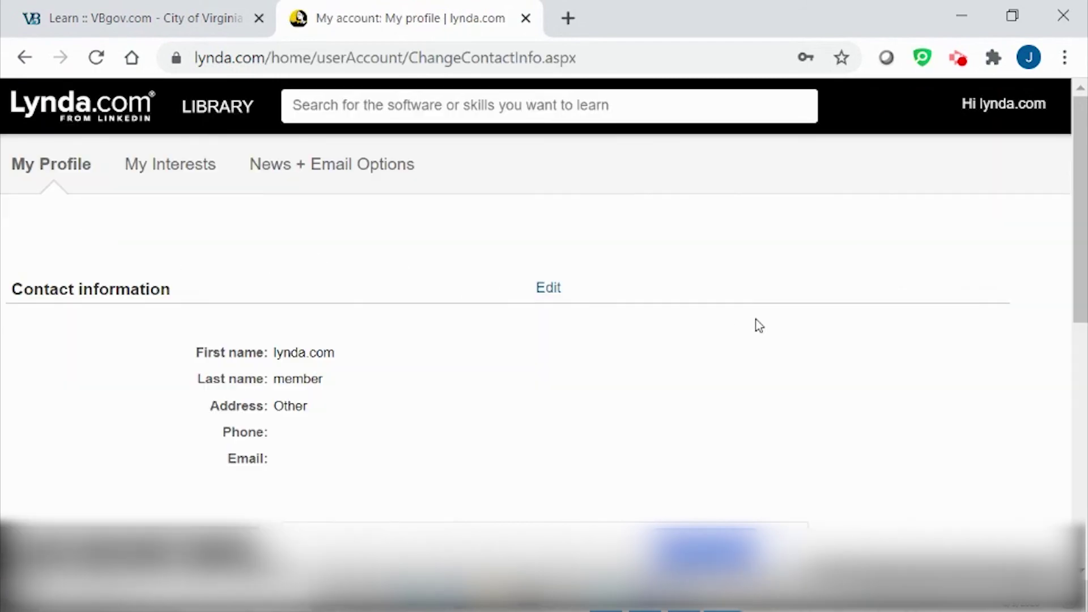
pyautogui.click(548, 289)
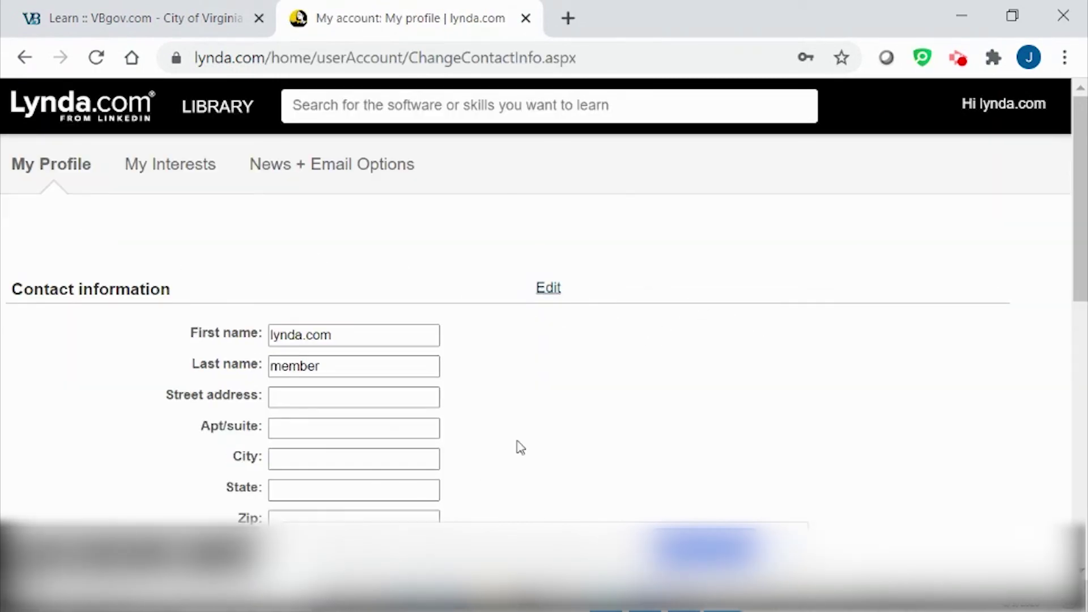
# Review the contact information fields and save the form as it is
pyautogui.scroll(-3, 418, 386)
pyautogui.scroll(3, 419, 385)
pyautogui.click(986, 111)
pyautogui.scroll(-4, 535, 481)
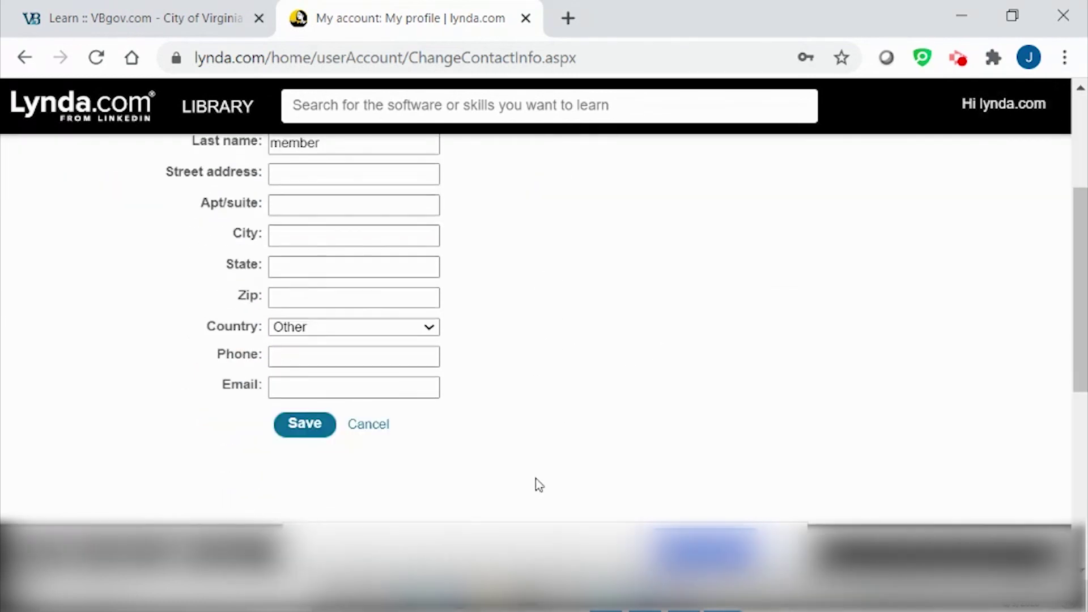
pyautogui.scroll(2, 522, 471)
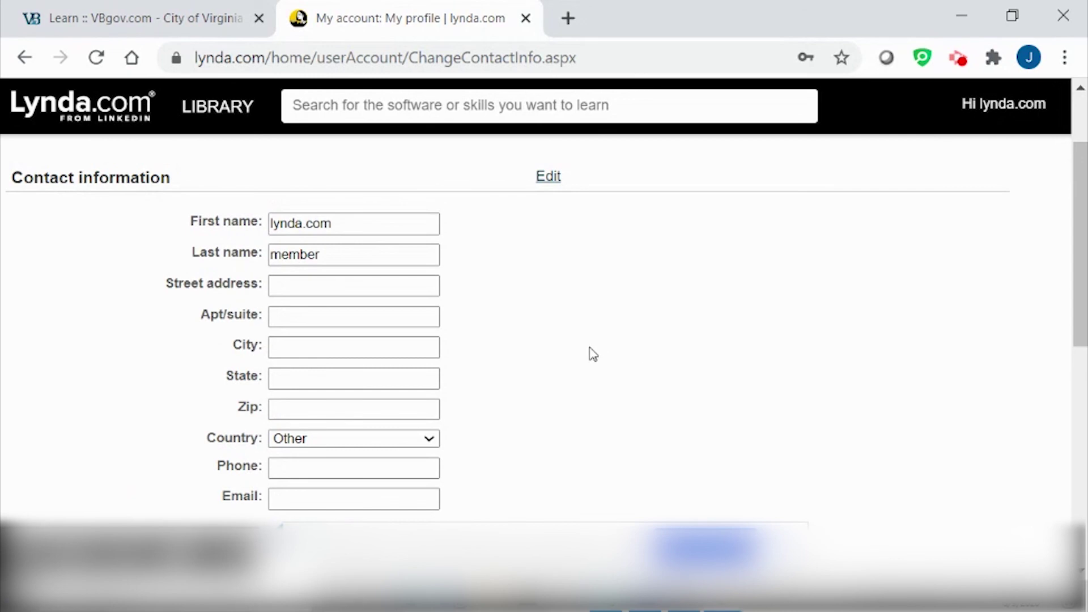
pyautogui.scroll(-2, 587, 357)
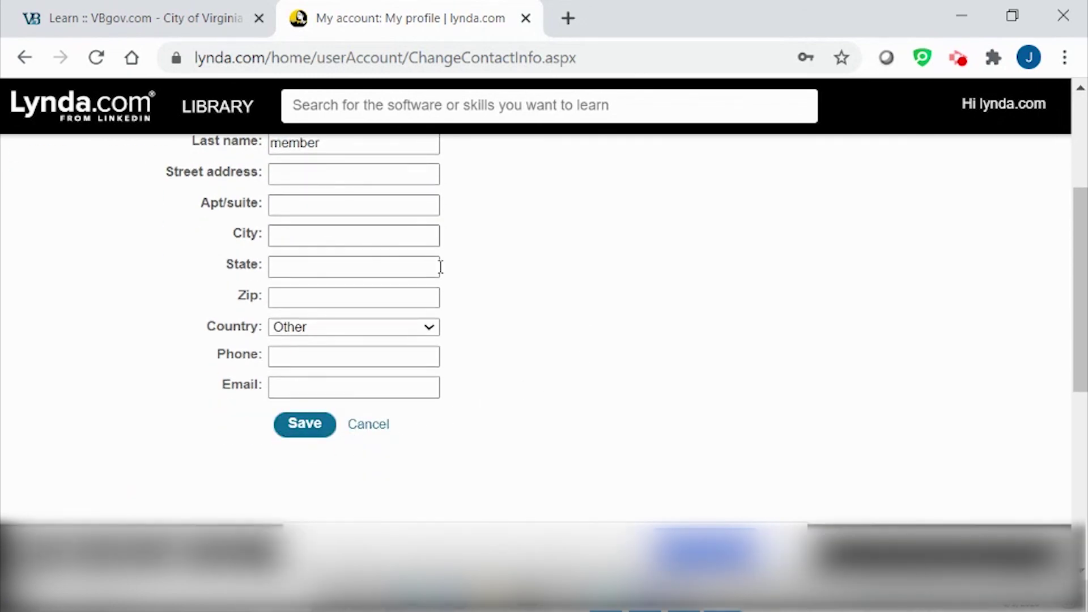
pyautogui.scroll(2, 535, 293)
pyautogui.scroll(-4, 535, 294)
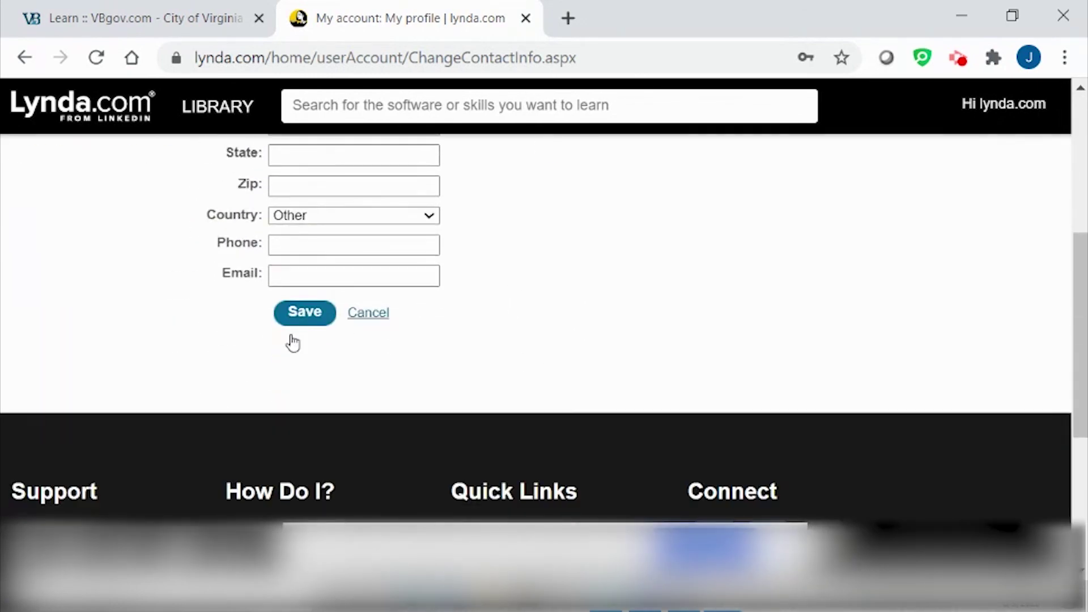
pyautogui.click(304, 314)
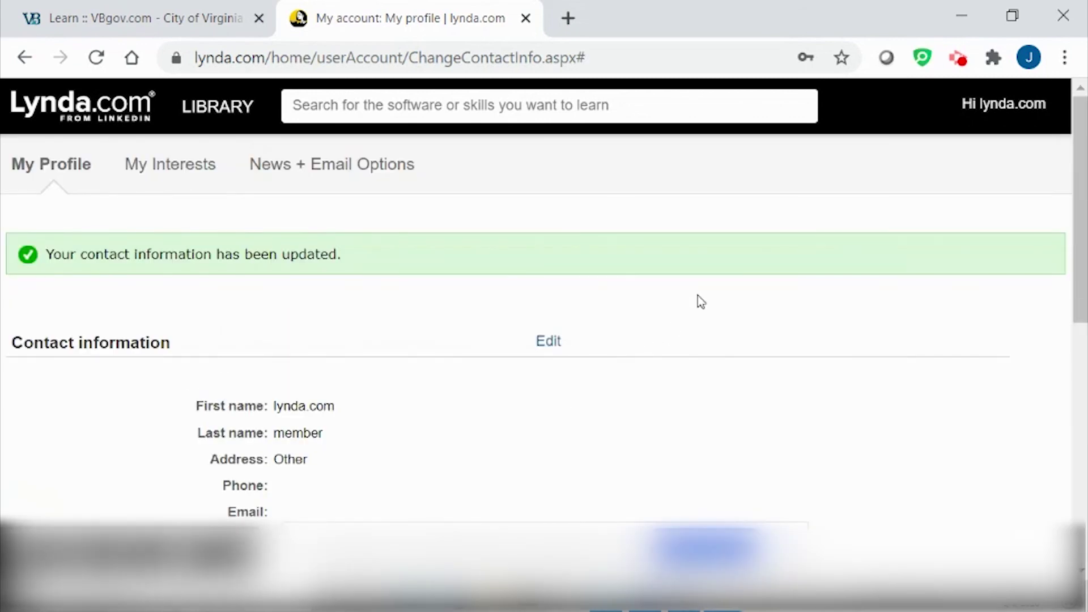
# Open My Interests, look through the categories and select the IT category
pyautogui.click(177, 168)
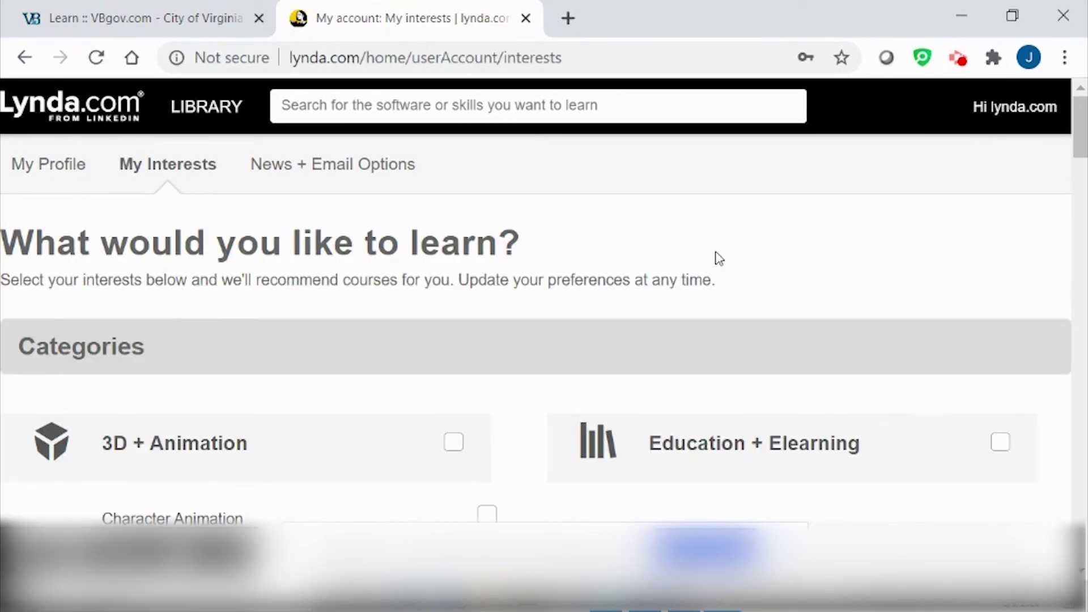
pyautogui.scroll(-2, 718, 260)
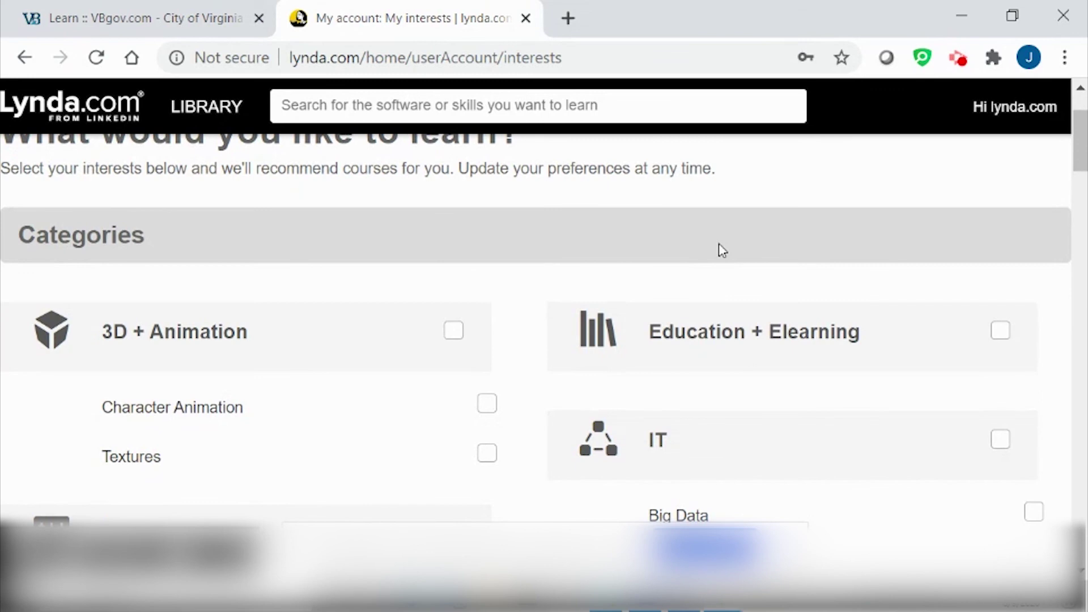
pyautogui.scroll(-4, 722, 252)
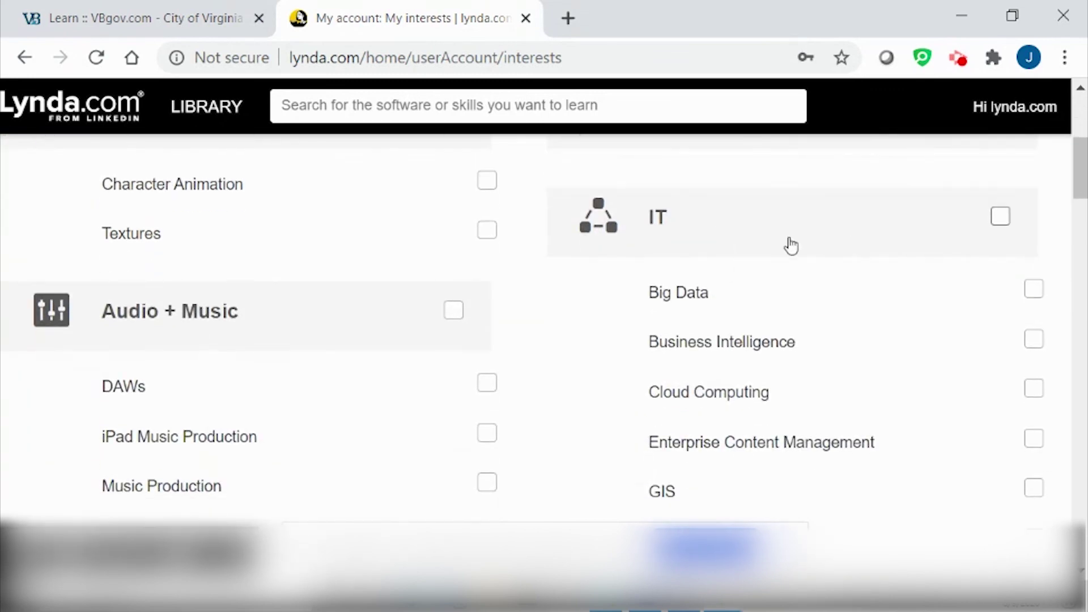
pyautogui.scroll(4, 873, 345)
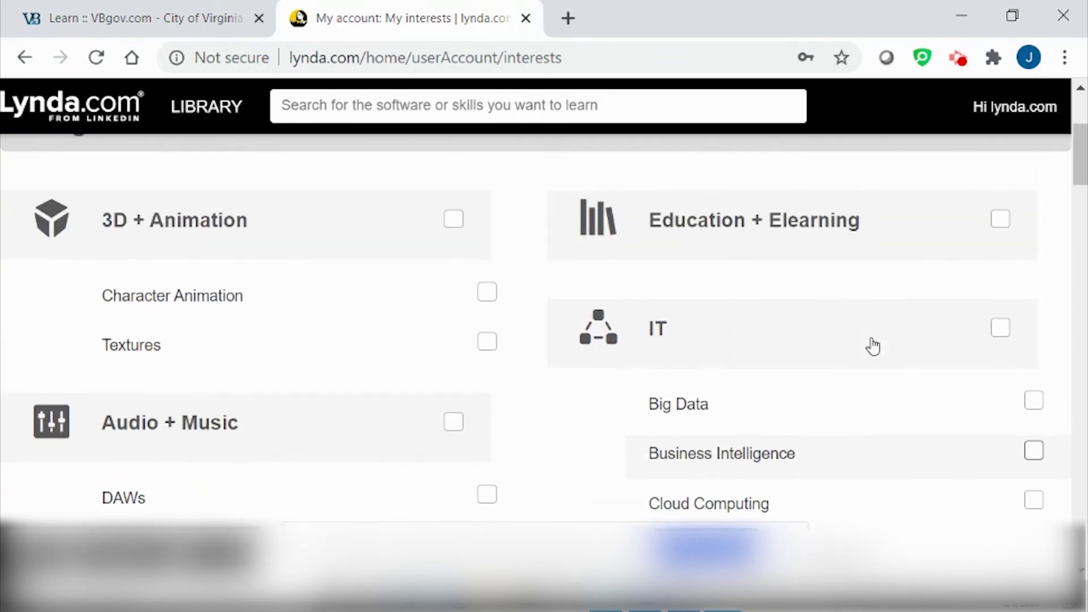
pyautogui.click(1005, 334)
# Under the Business category, deselect Cloud Computing and select Computer Skills (Mac), leaving Computer Skills (Windows) selected
pyautogui.scroll(-6, 469, 356)
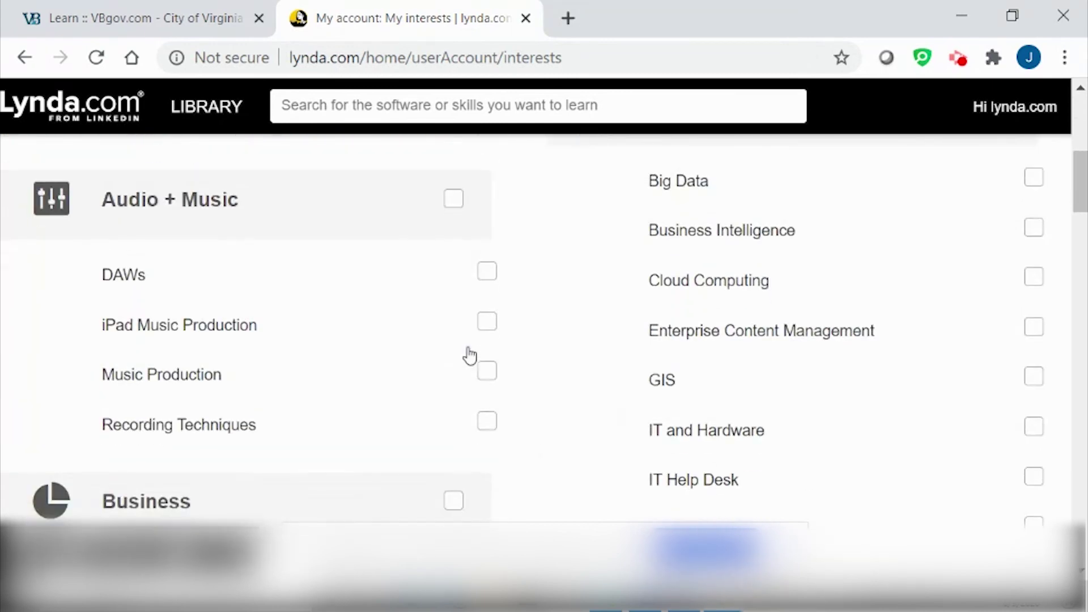
pyautogui.scroll(-2, 469, 355)
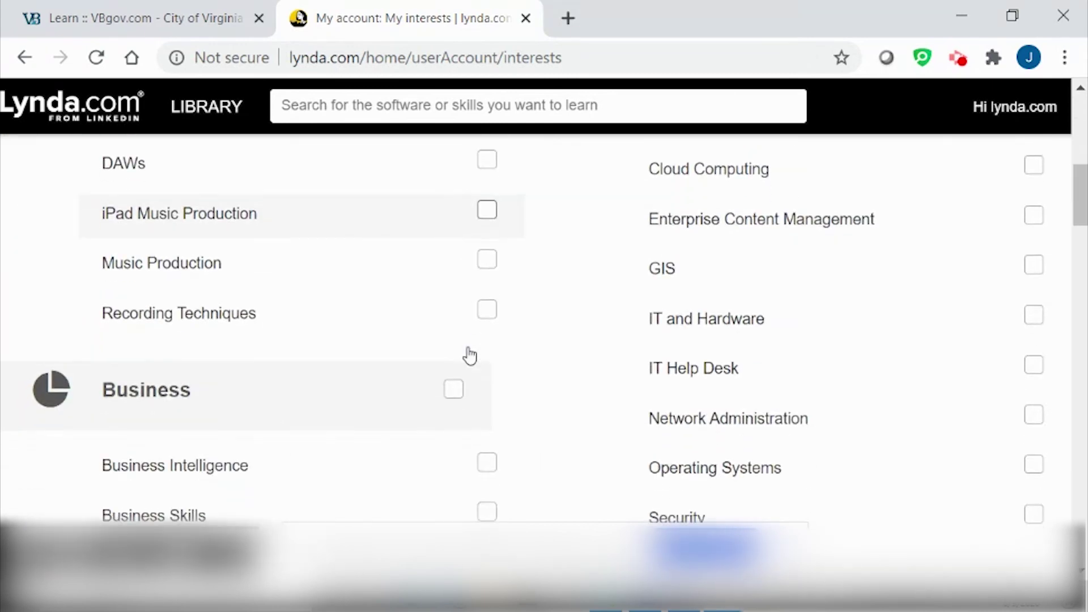
pyautogui.scroll(-4, 469, 355)
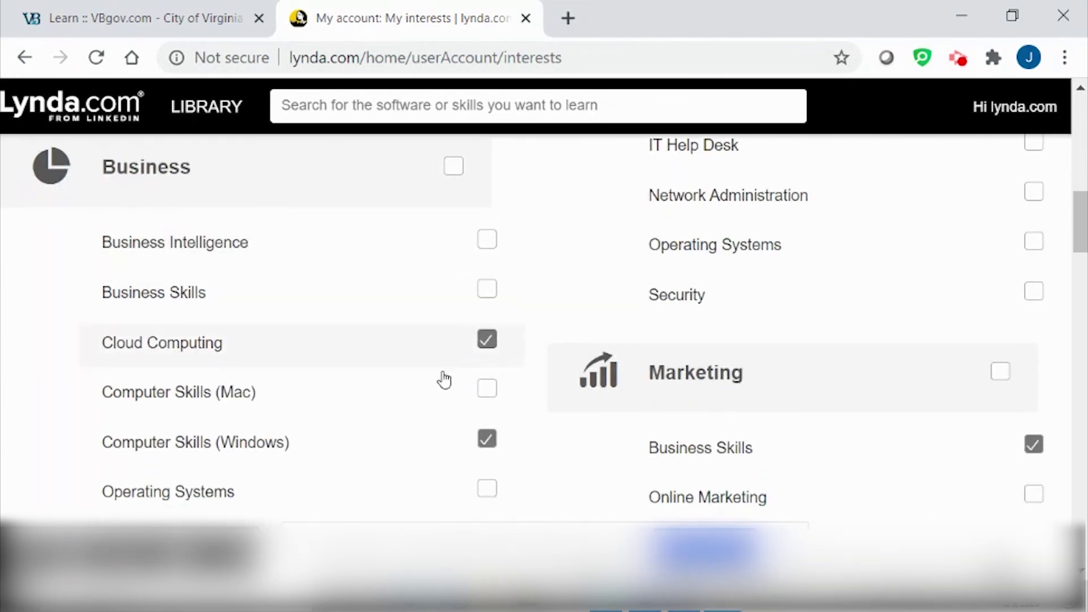
pyautogui.click(488, 344)
pyautogui.click(488, 436)
pyautogui.click(488, 435)
pyautogui.click(488, 389)
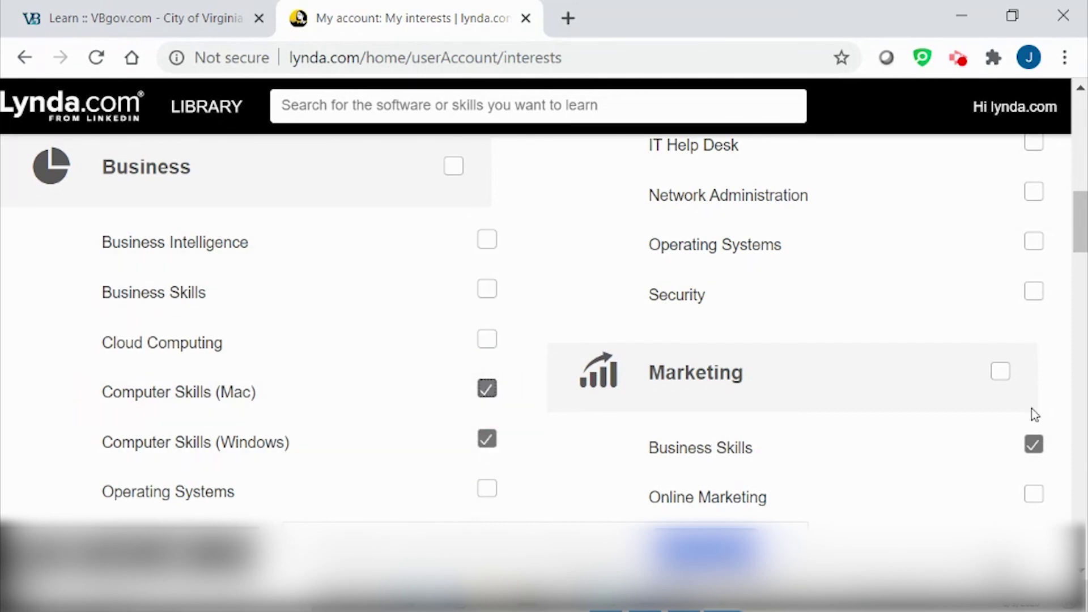
# Deselect the Photography category and submit the interests to get the recommended courses
pyautogui.scroll(-4, 1035, 416)
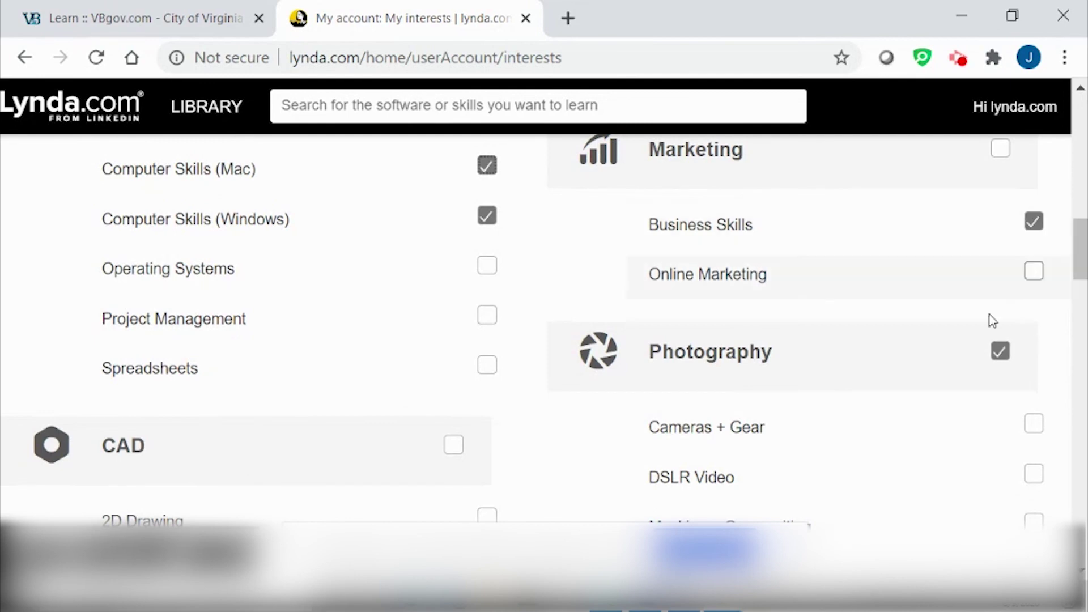
pyautogui.click(1000, 351)
pyautogui.scroll(-1, 826, 433)
pyautogui.scroll(-3, 826, 433)
pyautogui.scroll(-6, 824, 433)
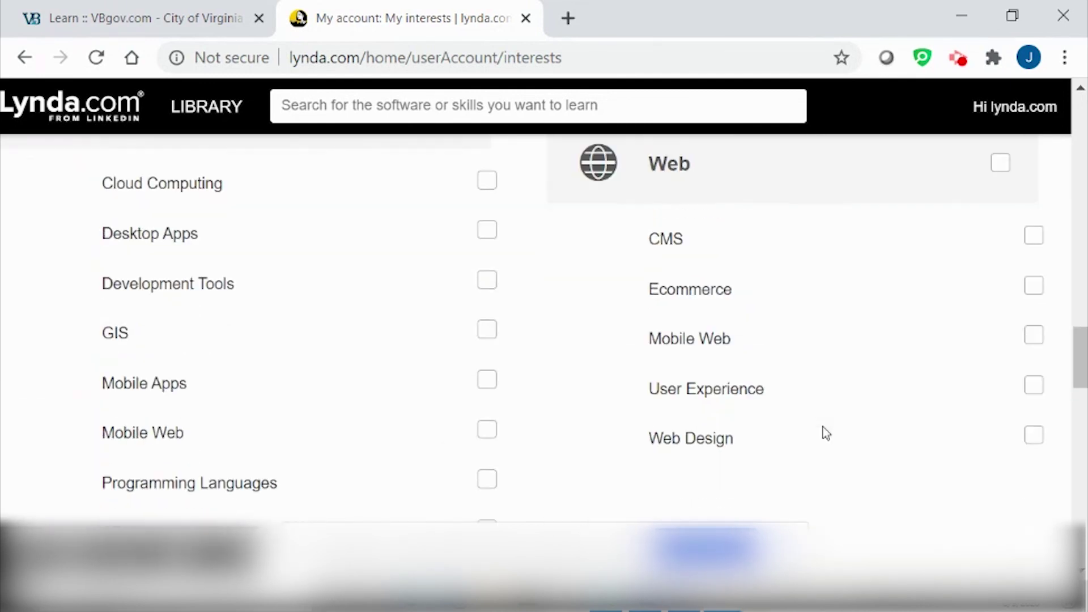
pyautogui.scroll(-4, 935, 416)
pyautogui.click(966, 479)
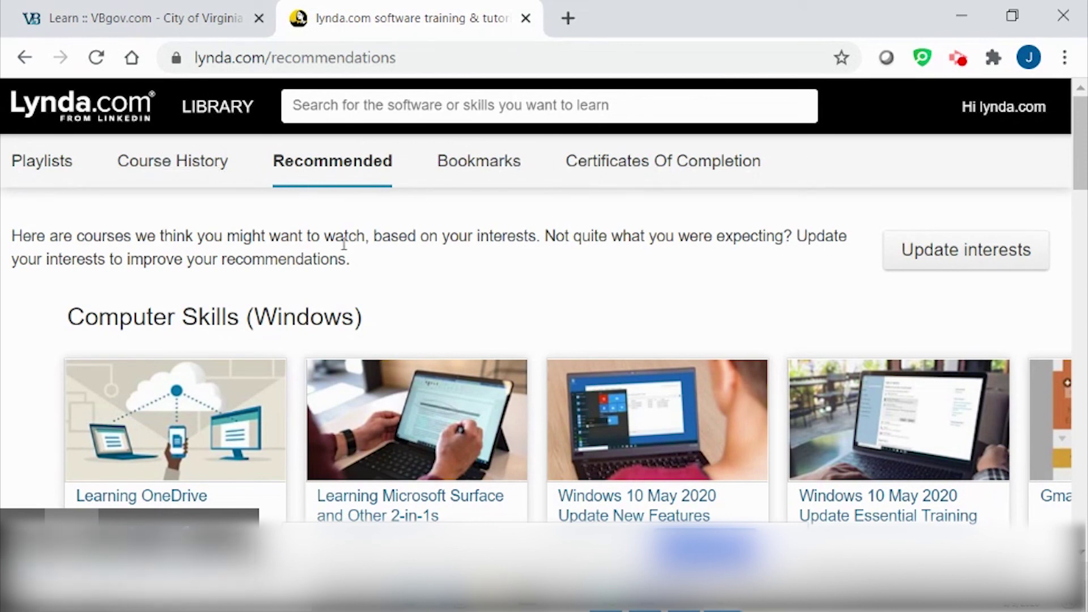
# Browse the recommended courses and preview the details of Learning Microsoft Surface and Other 2-in-1s
pyautogui.scroll(-2, 339, 268)
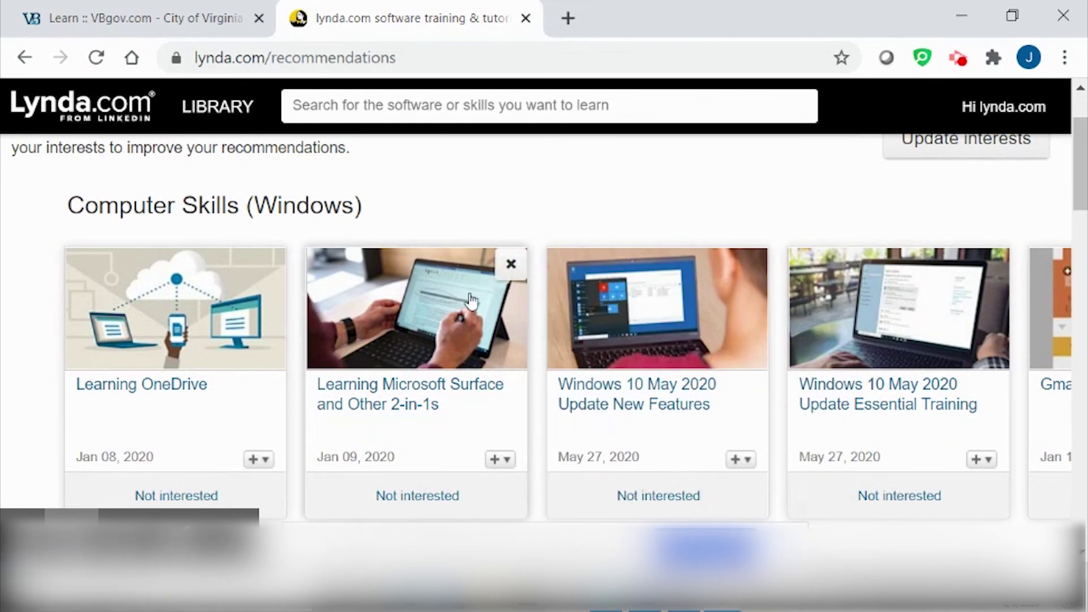
pyautogui.moveTo(316, 328)
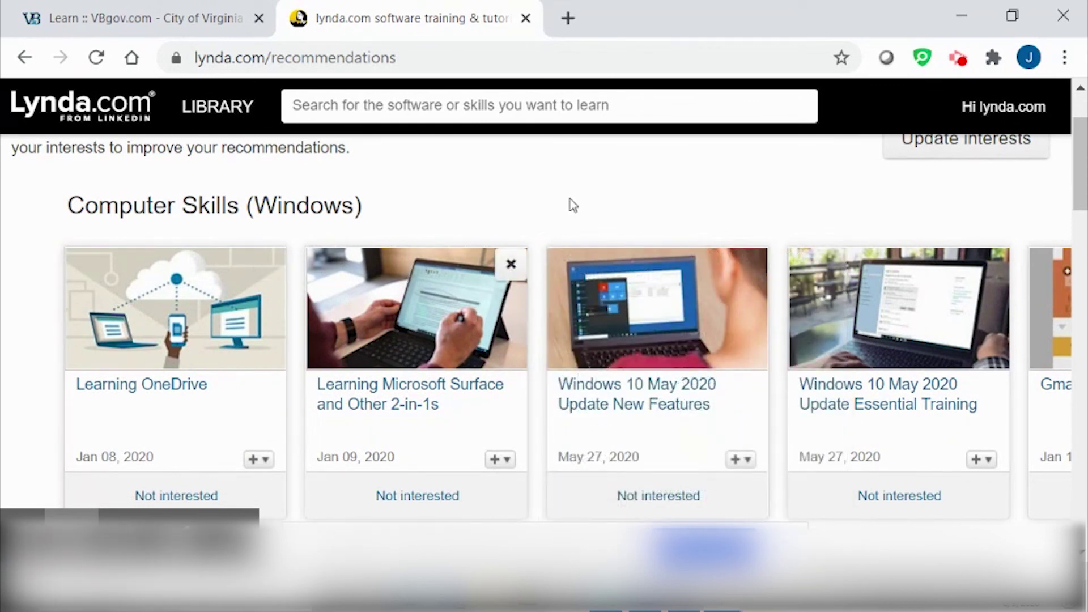
pyautogui.moveTo(441, 340)
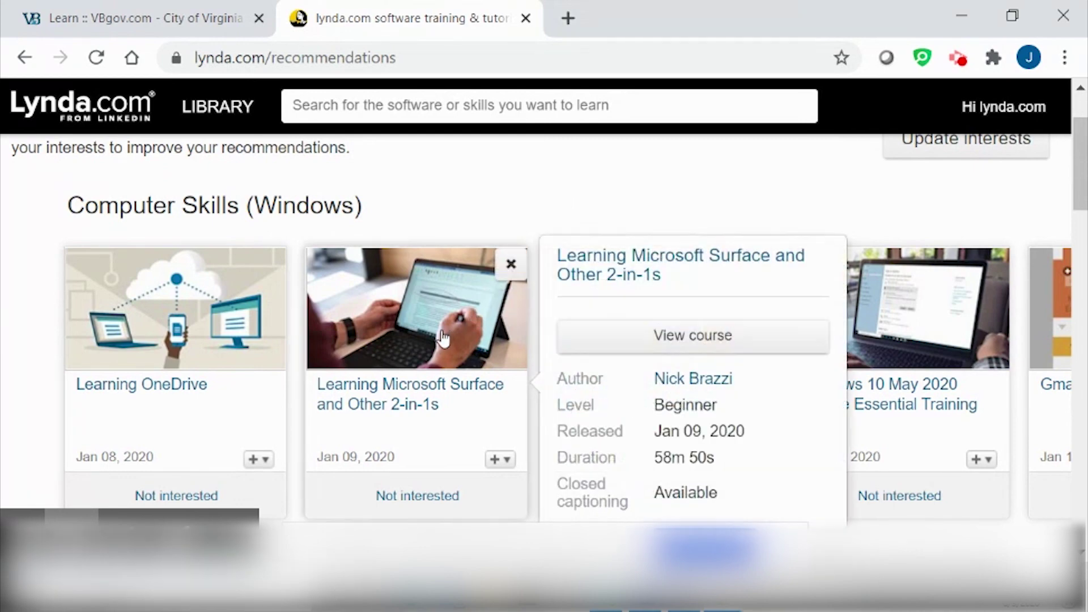
pyautogui.scroll(-2, 440, 340)
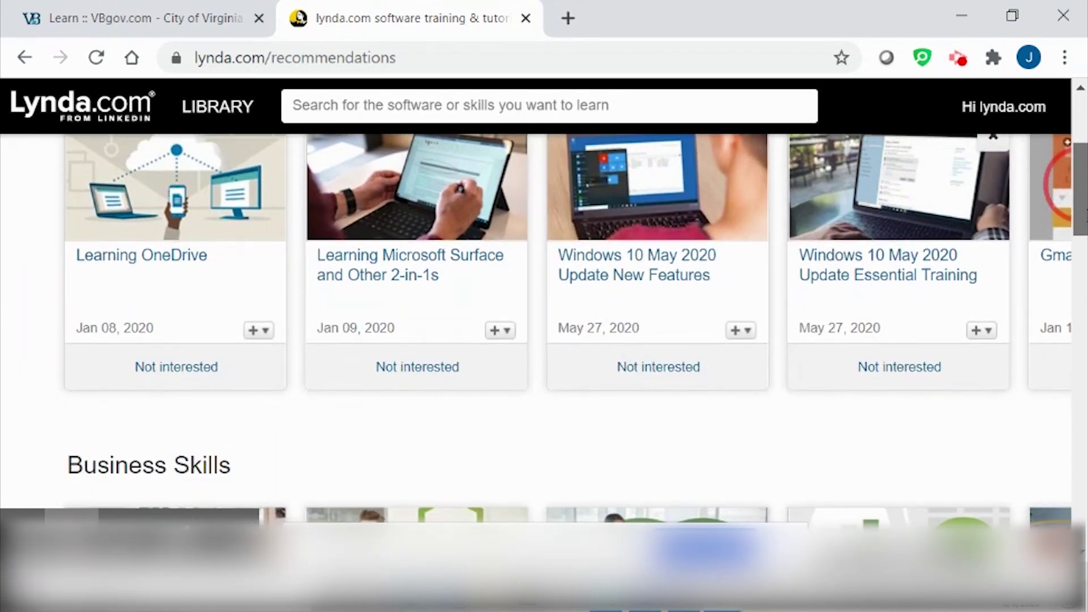
# Add the recommended course Learning OneDrive to My playlist
pyautogui.moveTo(135, 270)
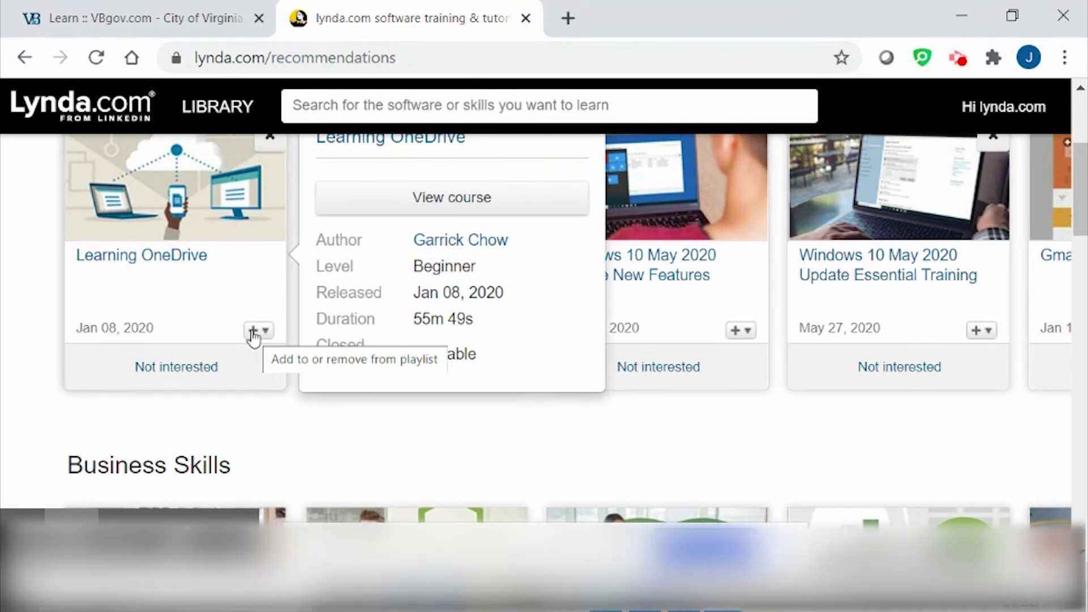
pyautogui.click(253, 331)
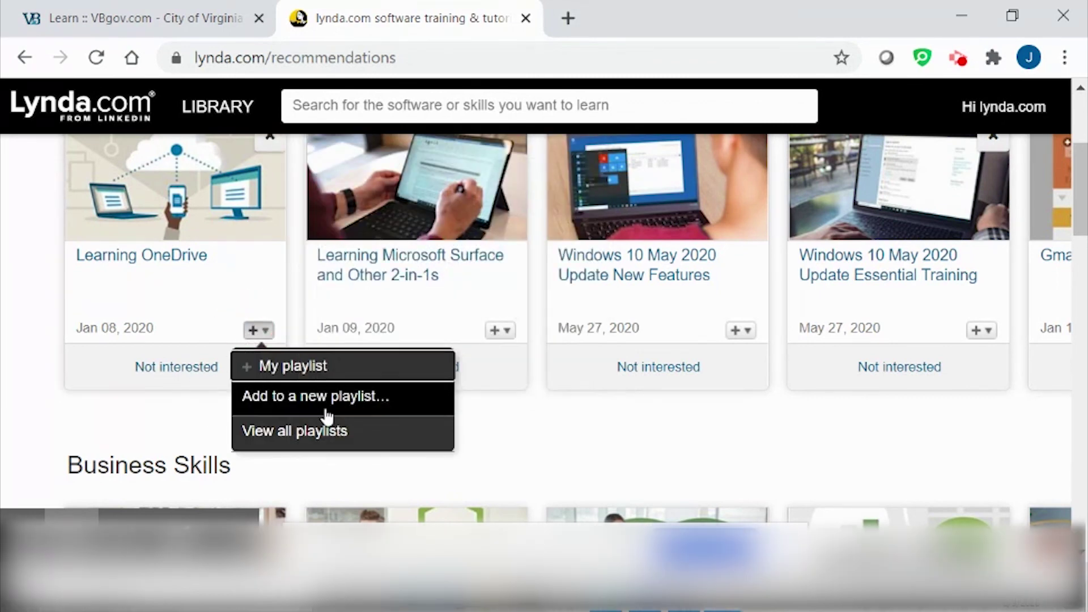
pyautogui.click(300, 375)
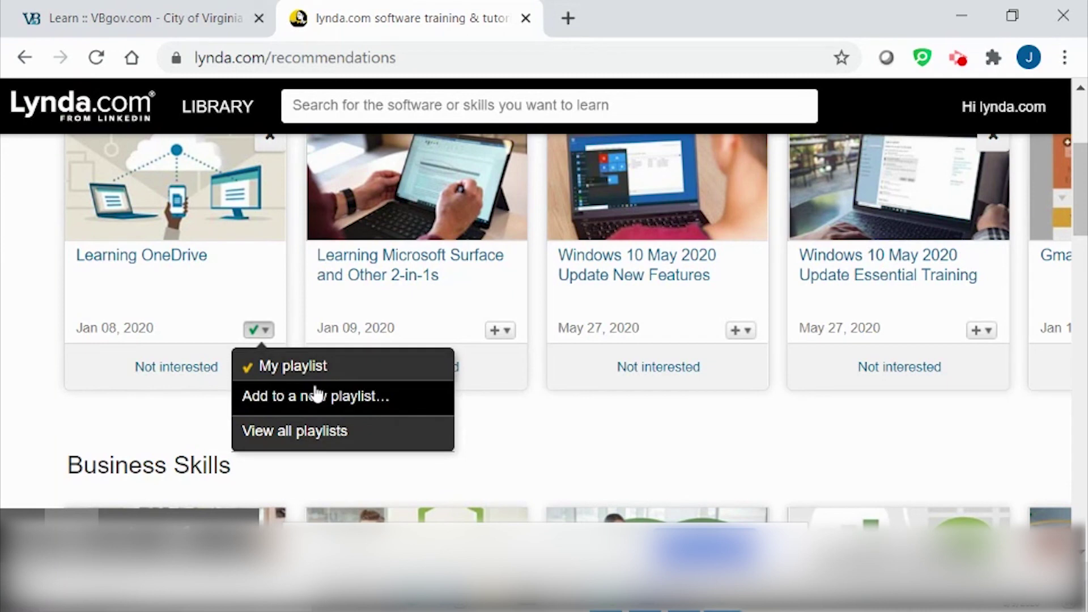
pyautogui.click(732, 427)
# Add the Business Skills course Business Fundamentals for Customer Success Managers to a new playlist named Business Customer Service, without a description
pyautogui.moveTo(838, 352)
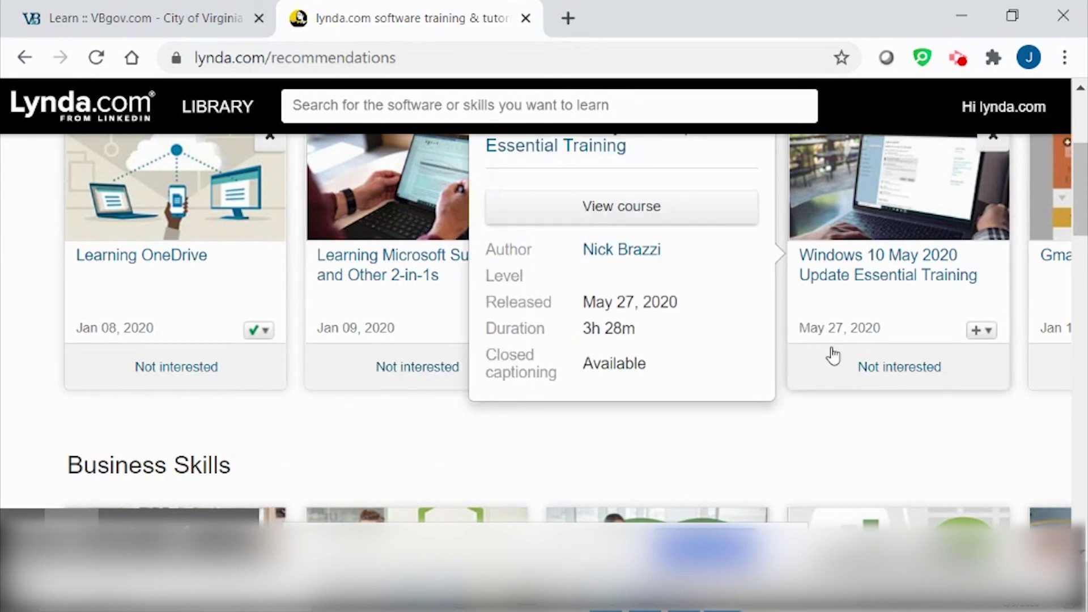
pyautogui.click(1056, 162)
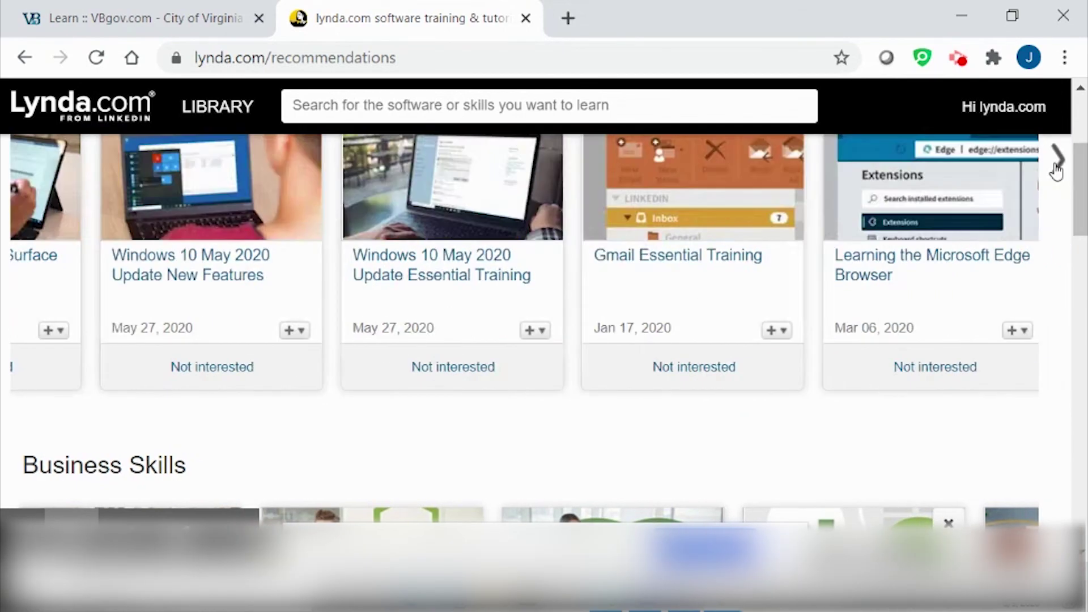
pyautogui.scroll(-5, 536, 299)
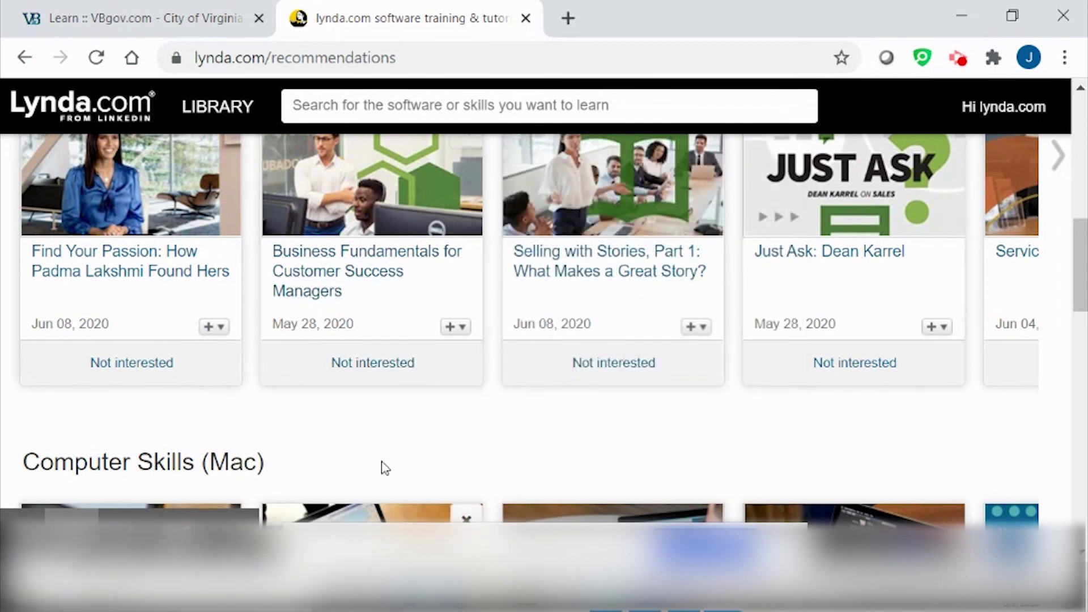
pyautogui.moveTo(348, 267)
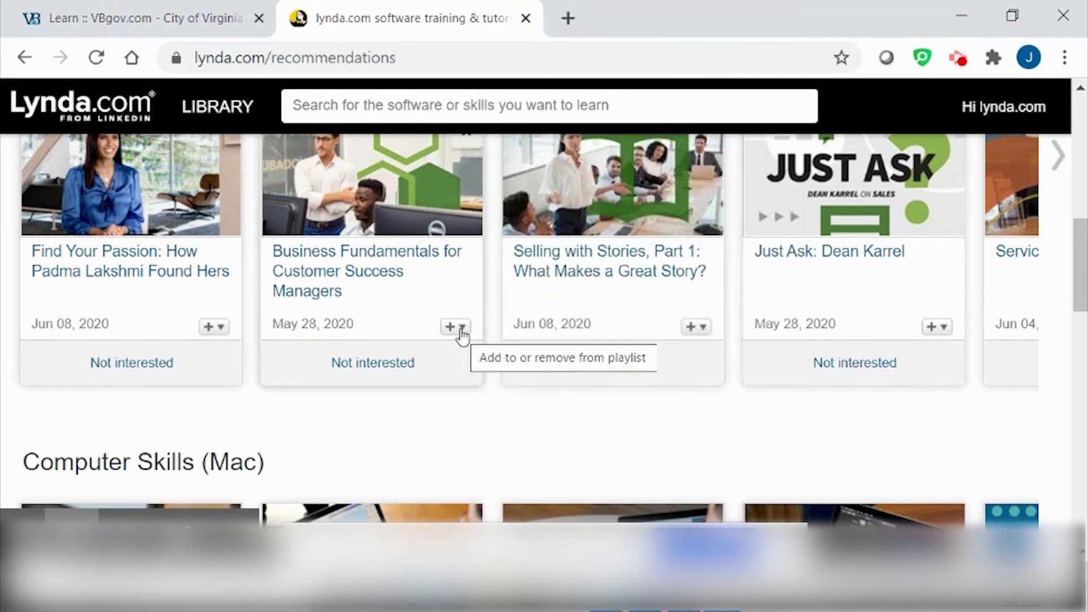
pyautogui.click(456, 327)
pyautogui.click(456, 391)
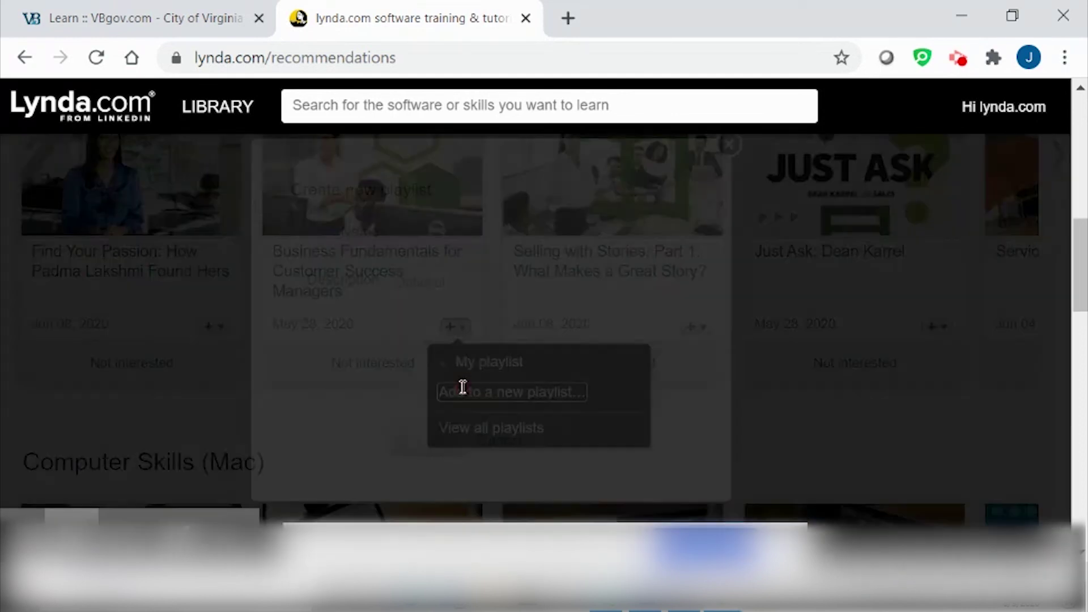
pyautogui.click(409, 244)
pyautogui.write('Business Customer Service')
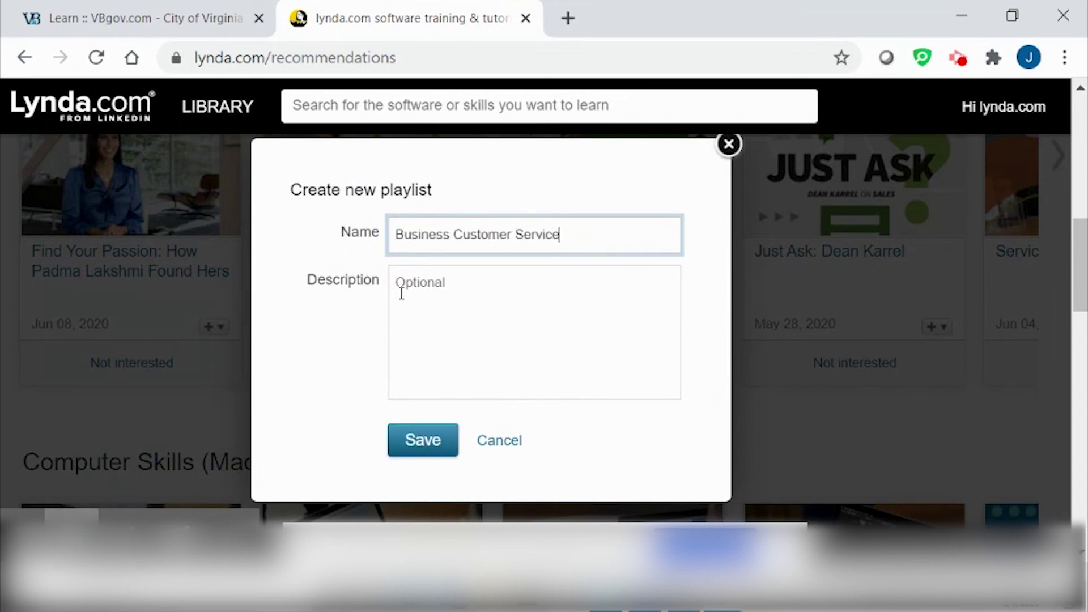
pyautogui.click(401, 293)
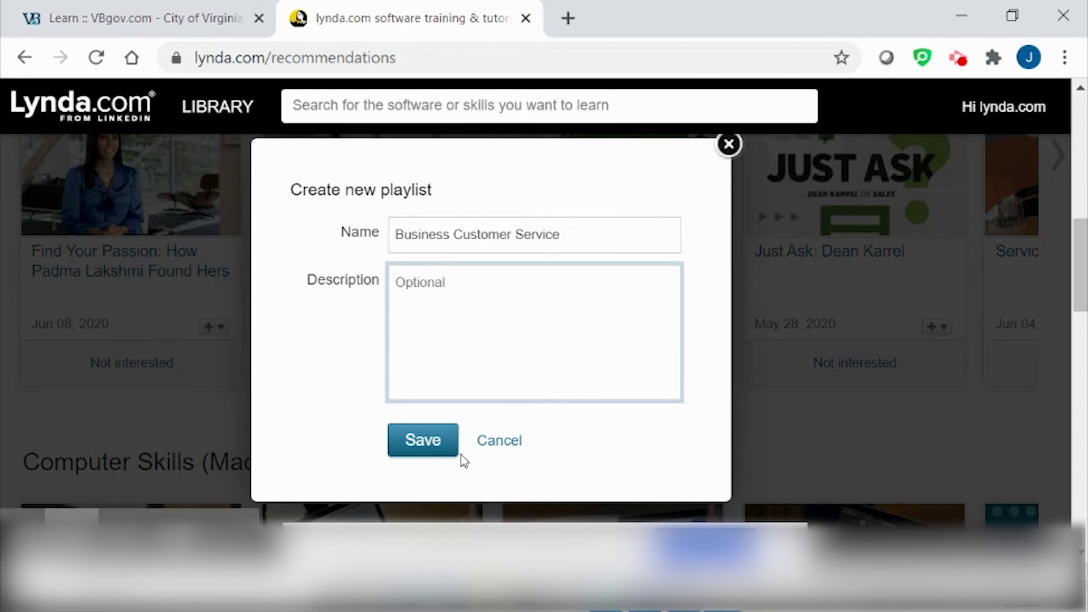
pyautogui.click(428, 453)
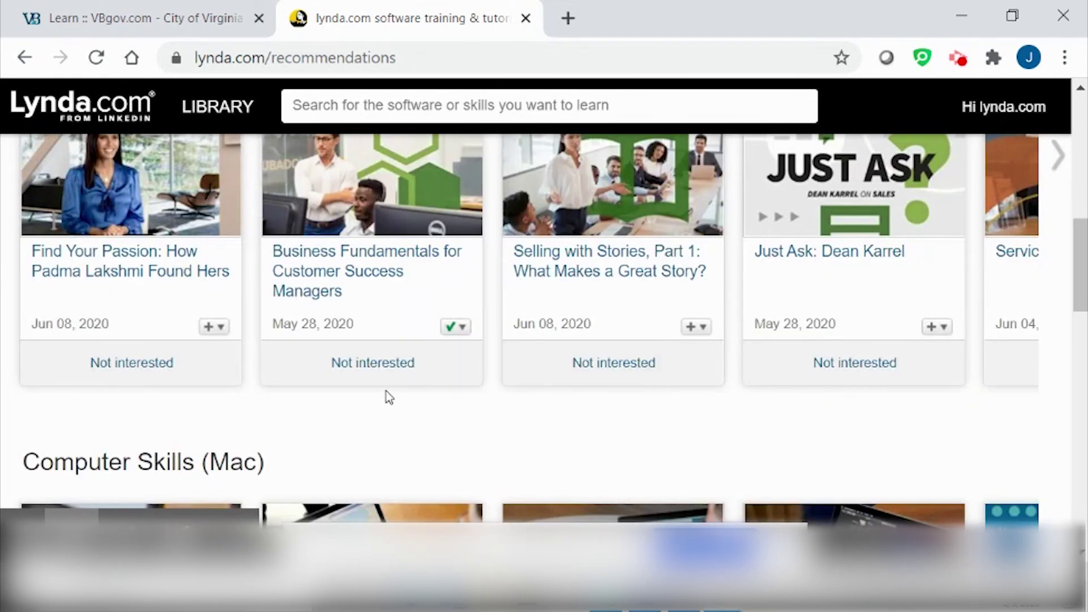
# Open the Playlists page and review the details and contents of My playlist
pyautogui.moveTo(1076, 257); pyautogui.dragTo(1065, 119)
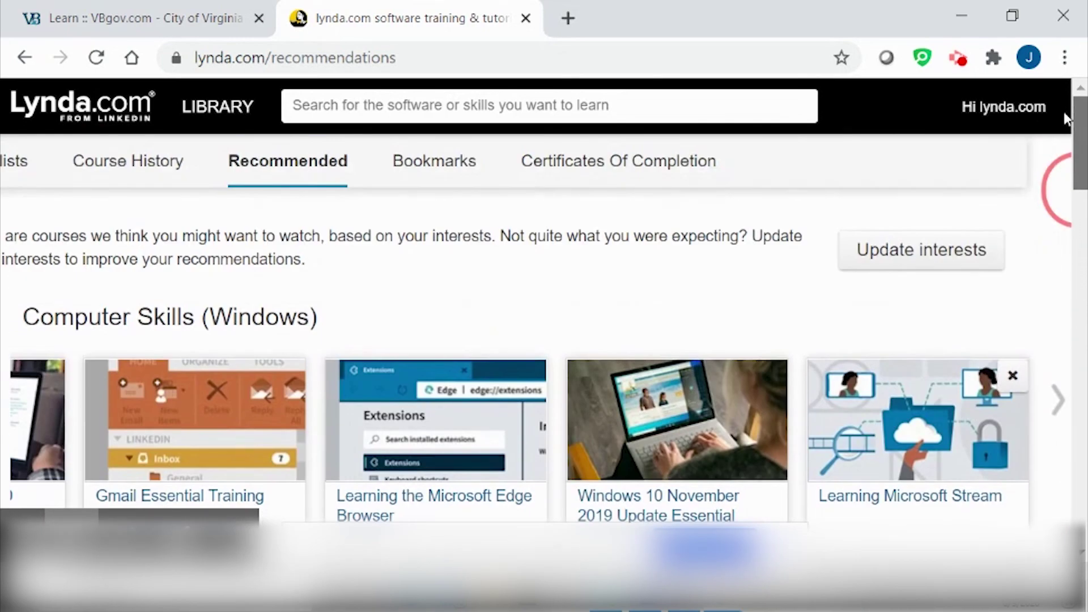
pyautogui.hscroll(-2, 266, 396)
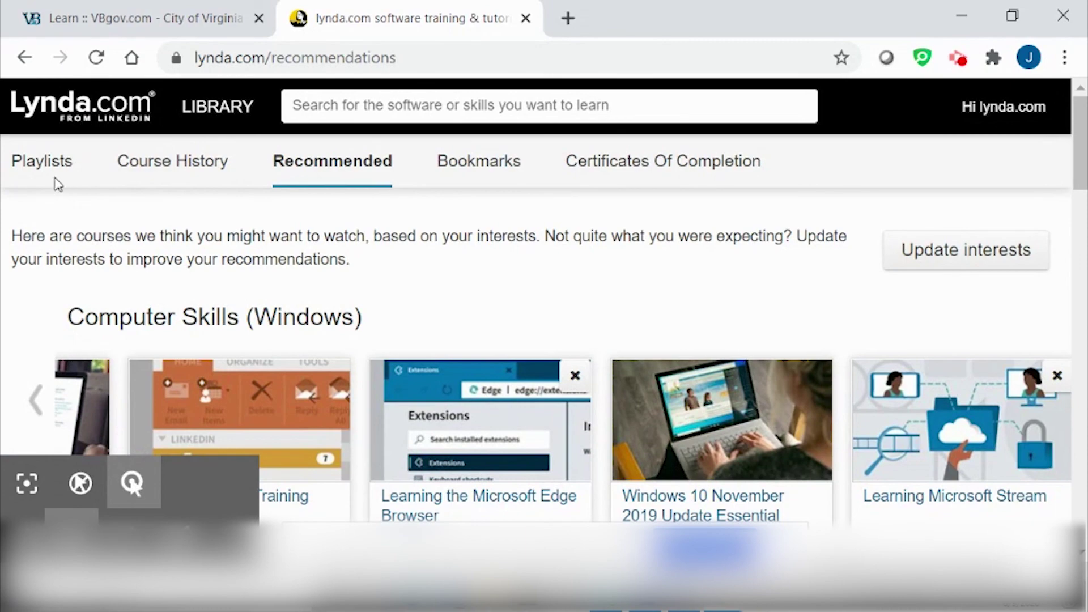
pyautogui.click(41, 166)
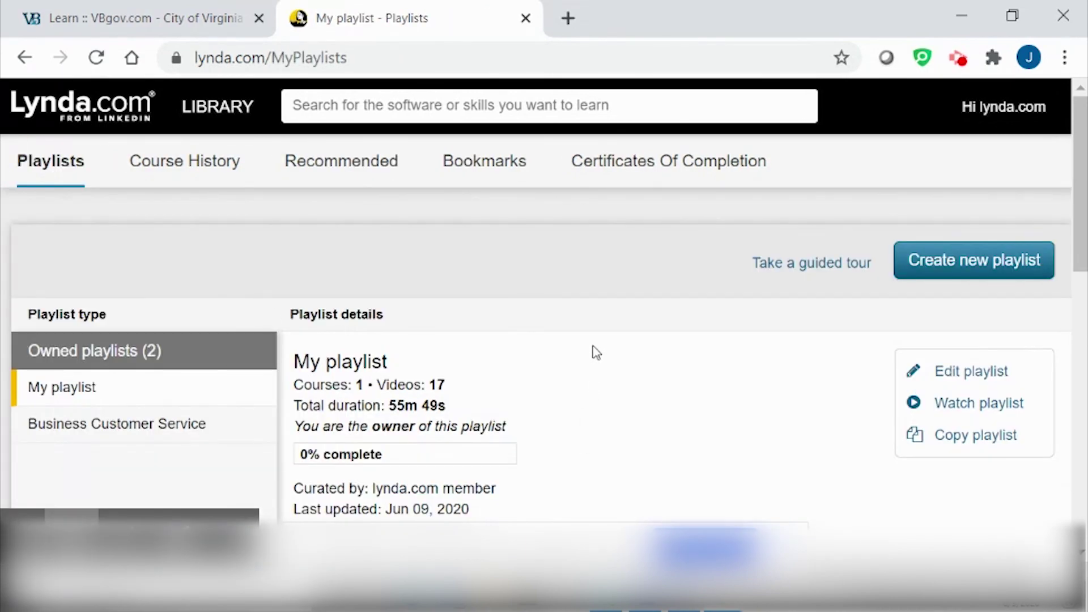
pyautogui.scroll(-4, 595, 352)
pyautogui.scroll(4, 596, 353)
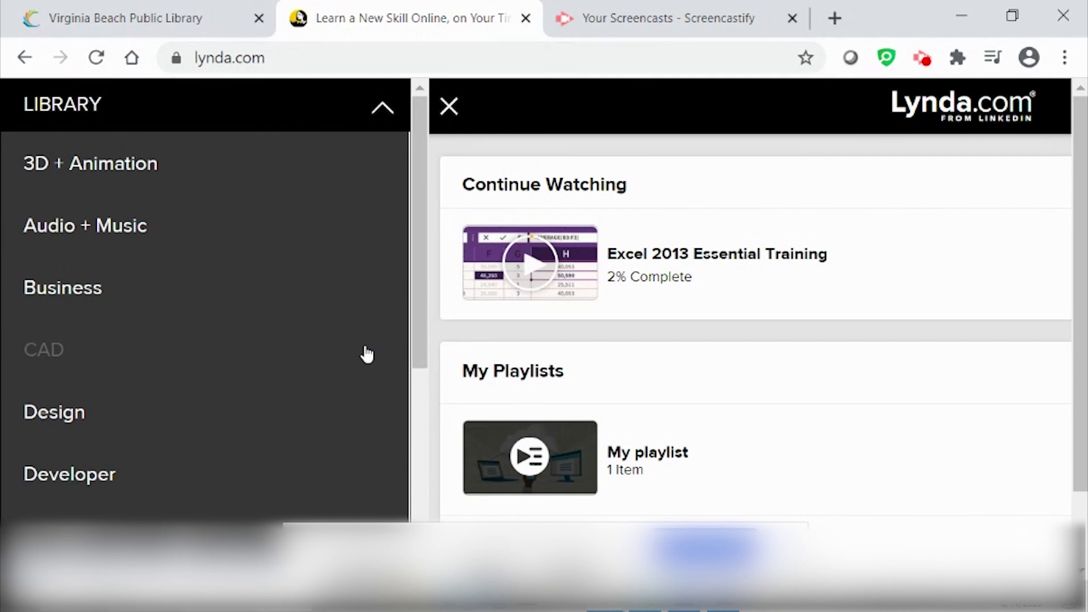
# From the home page, search for PowerPoint 2013 and open the suggested PowerPoint 2013 Essential Training course
pyautogui.click(930, 110)
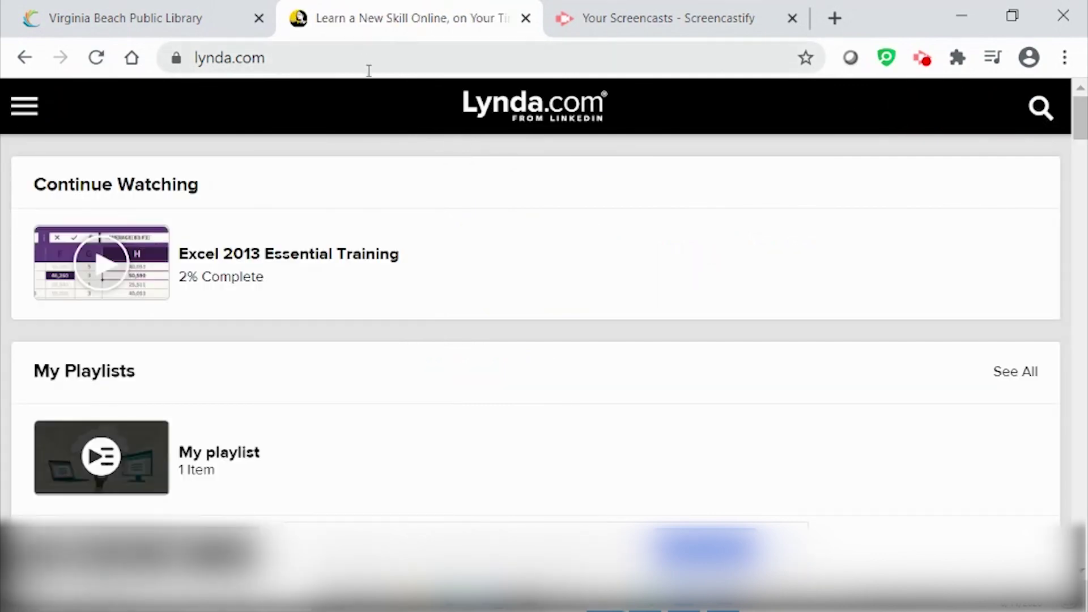
pyautogui.click(1042, 111)
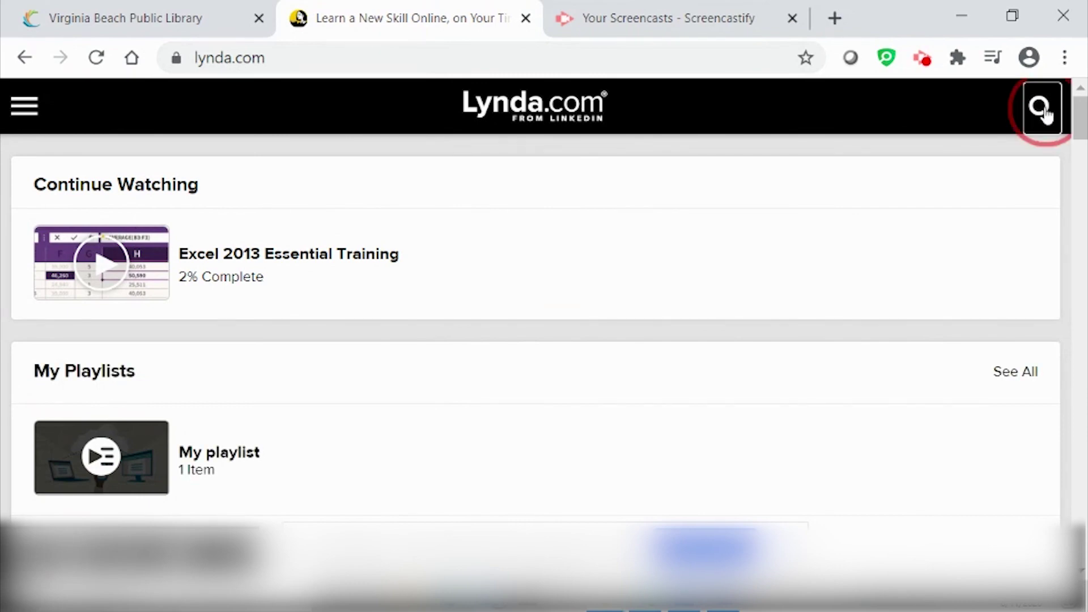
pyautogui.click(187, 163)
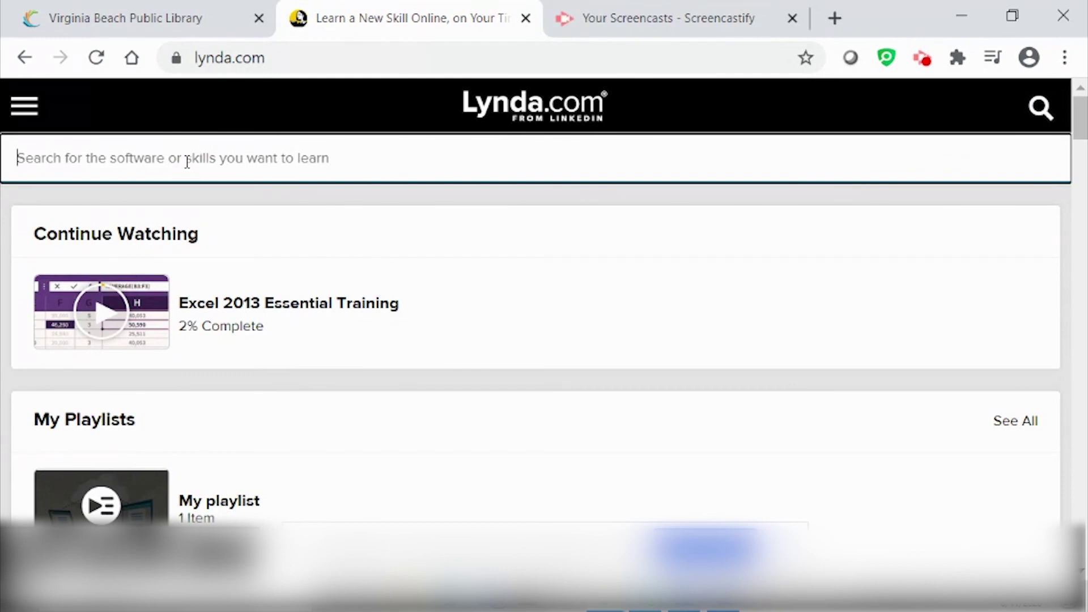
pyautogui.write('Power')
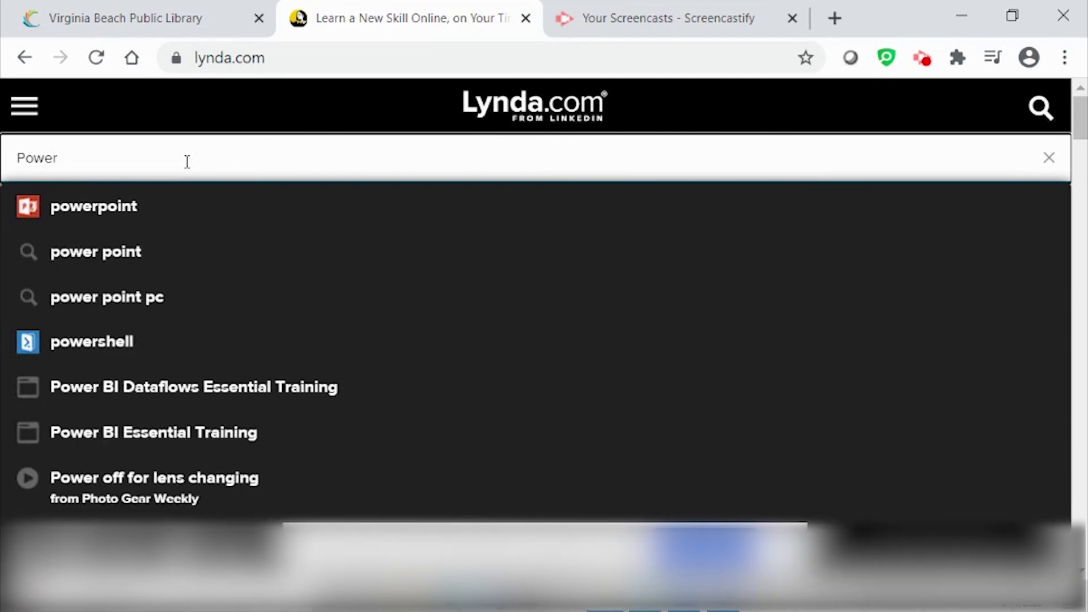
pyautogui.write('Point 2013')
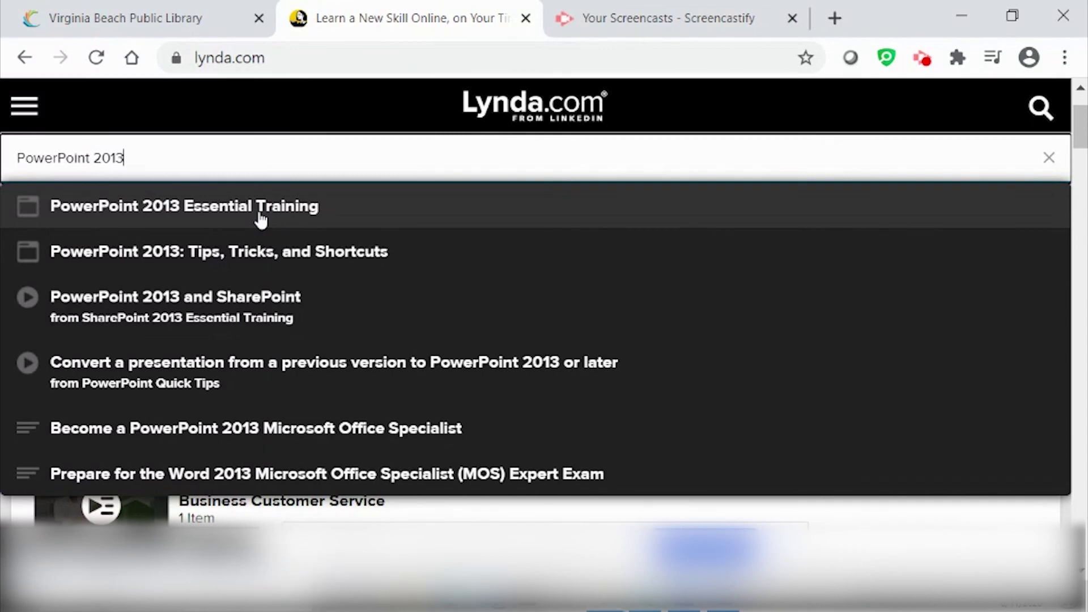
pyautogui.click(261, 218)
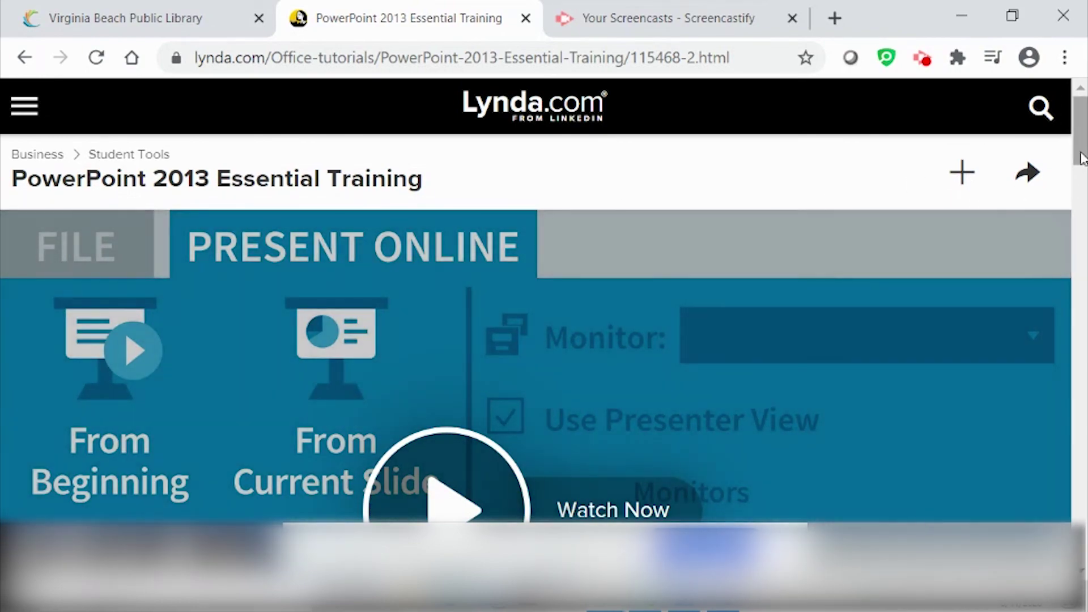
# Expand the full description of the PowerPoint 2013 Essential Training course and read through its topics
pyautogui.moveTo(1081, 157); pyautogui.dragTo(525, 299)
pyautogui.click(533, 255)
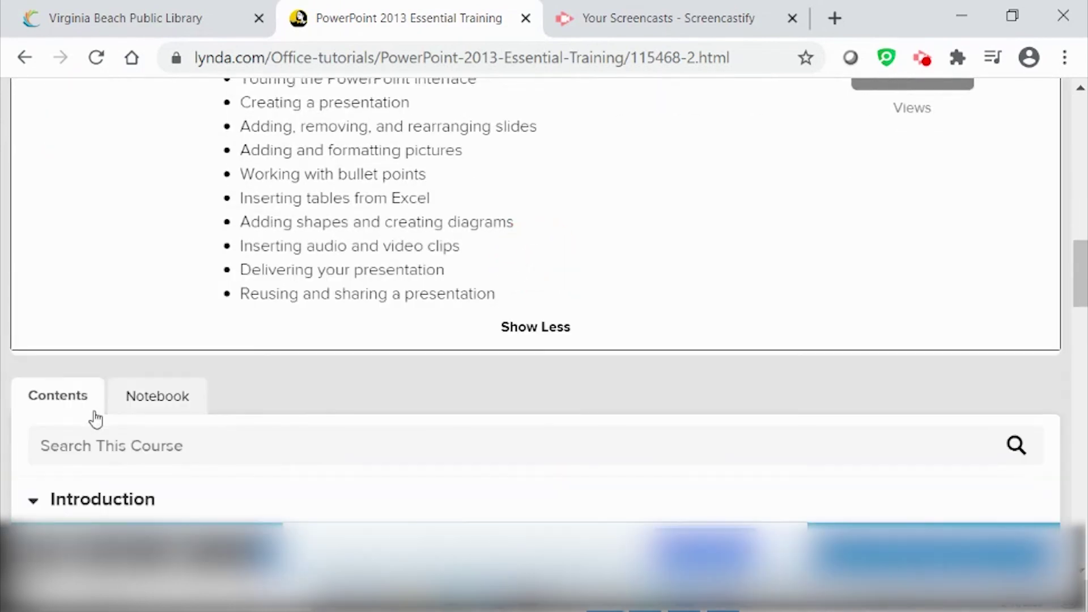
pyautogui.scroll(-8, 118, 465)
pyautogui.click(556, 260)
# Look through the chapters and video lessons in the course contents, down to the chapter on shapes, diagrams and charts
pyautogui.scroll(-8, 330, 328)
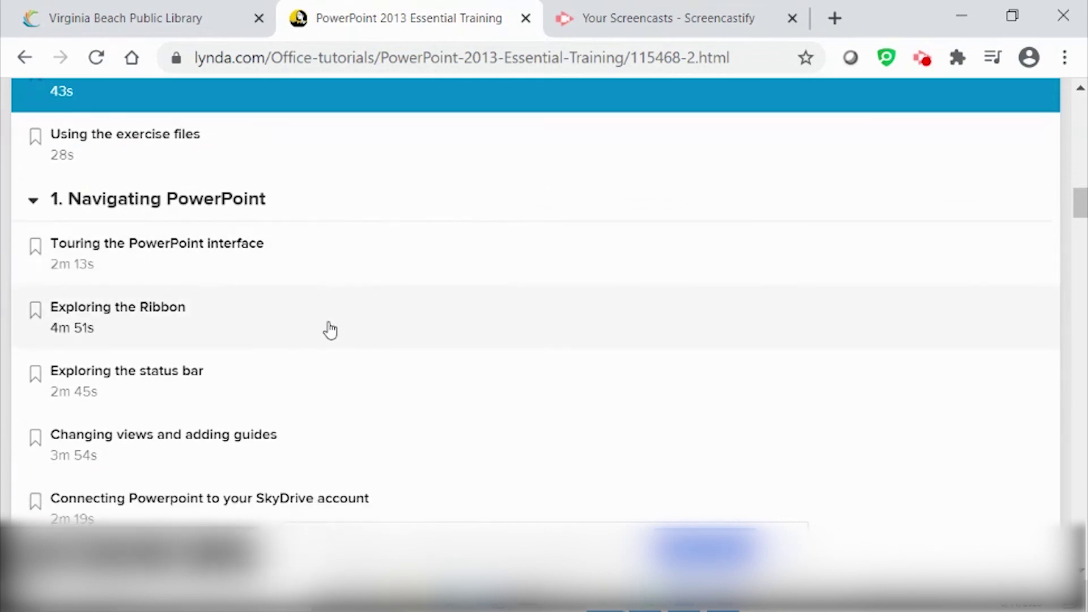
pyautogui.scroll(-12, 326, 335)
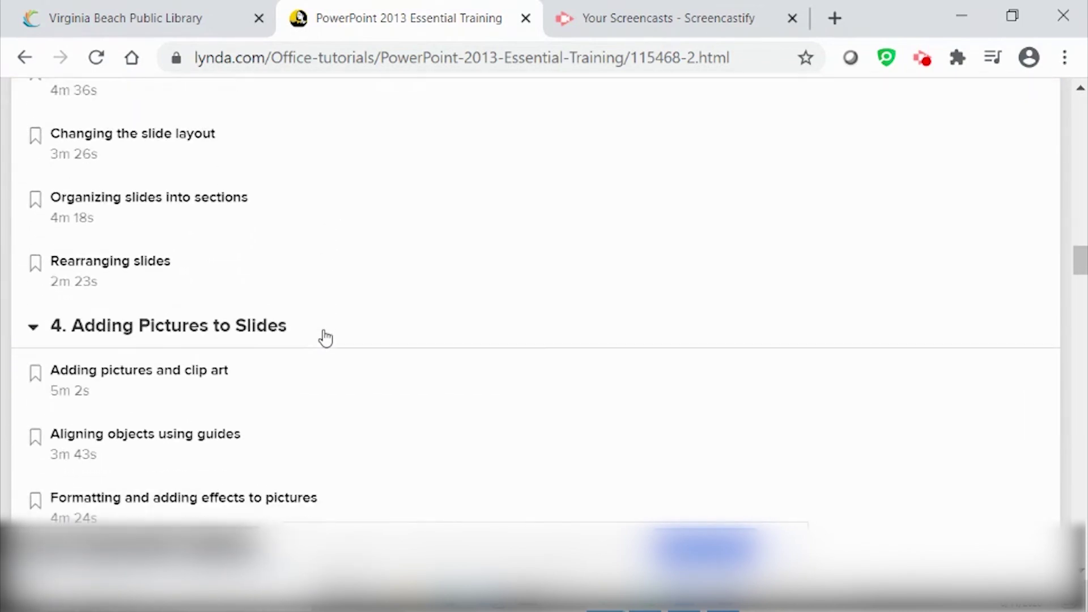
pyautogui.scroll(-6, 325, 338)
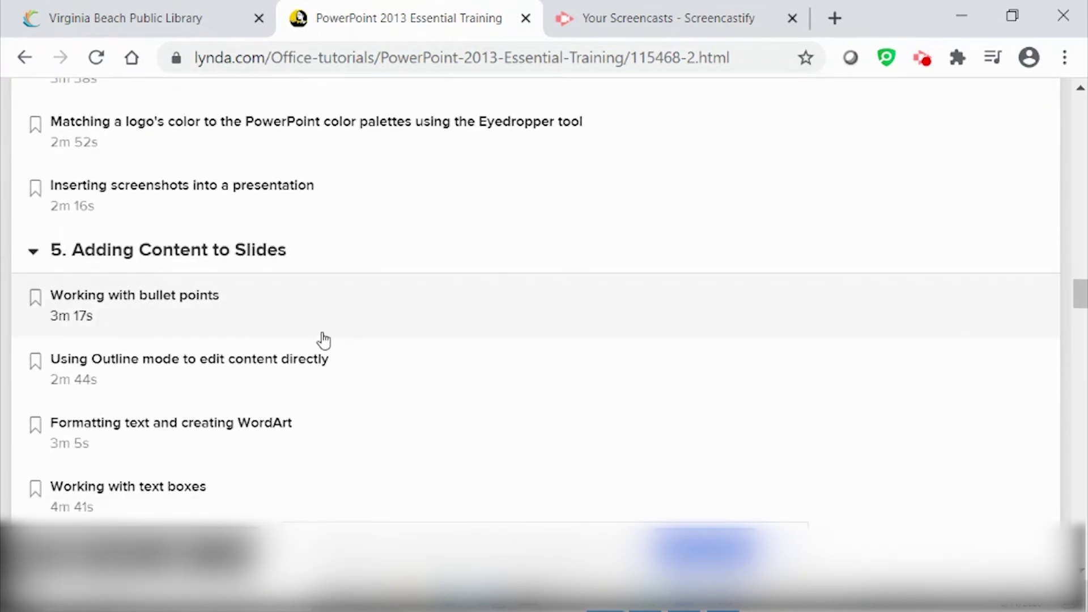
pyautogui.scroll(-6, 323, 340)
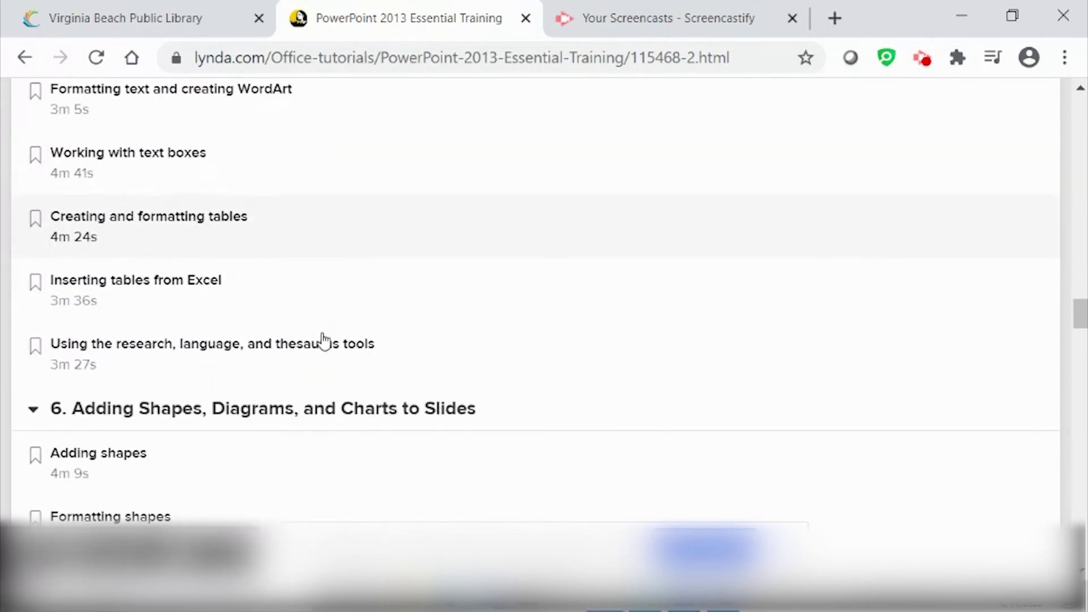
pyautogui.scroll(-2, 323, 340)
pyautogui.scroll(-4, 323, 340)
pyautogui.scroll(1, 323, 339)
pyautogui.scroll(3, 323, 340)
pyautogui.scroll(-2, 136, 295)
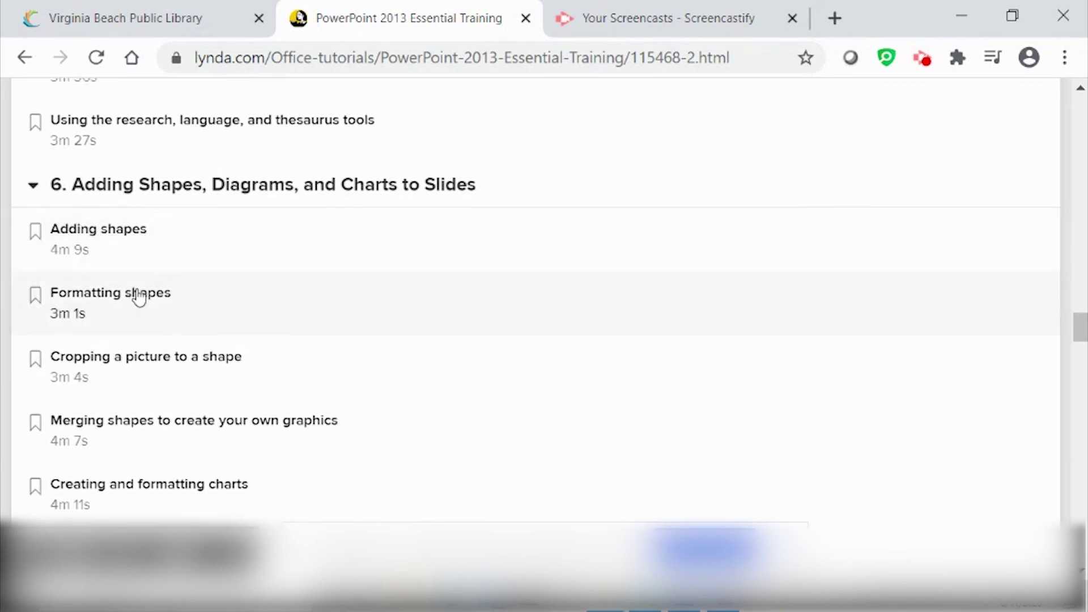
# Collapse chapter 6 in the course contents, and collapse and re-expand chapter 7, Adding Video, Audio, and Animation to Slides
pyautogui.click(162, 187)
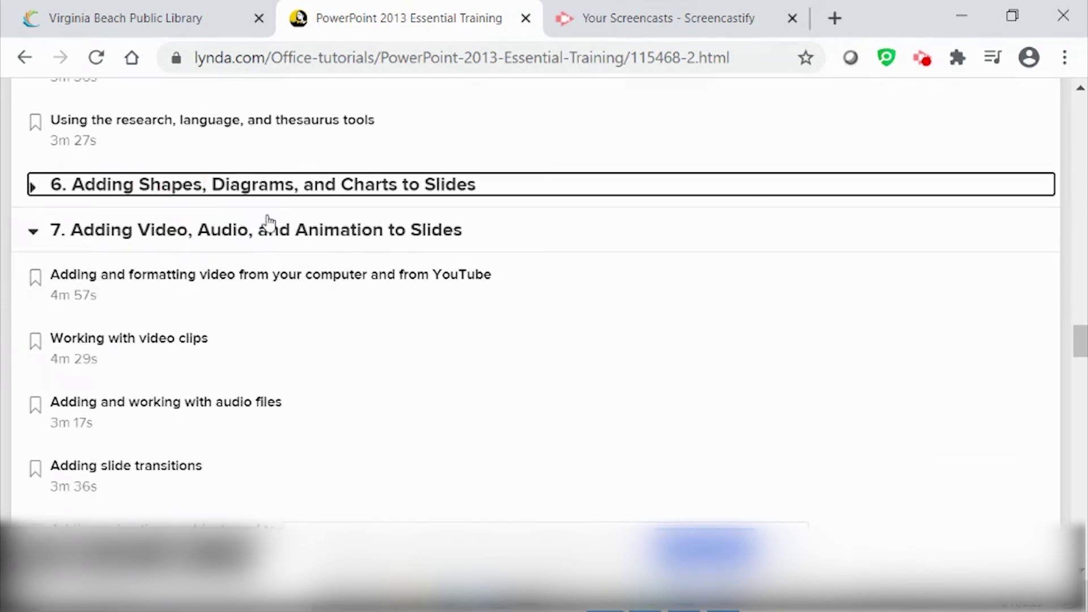
pyautogui.click(134, 244)
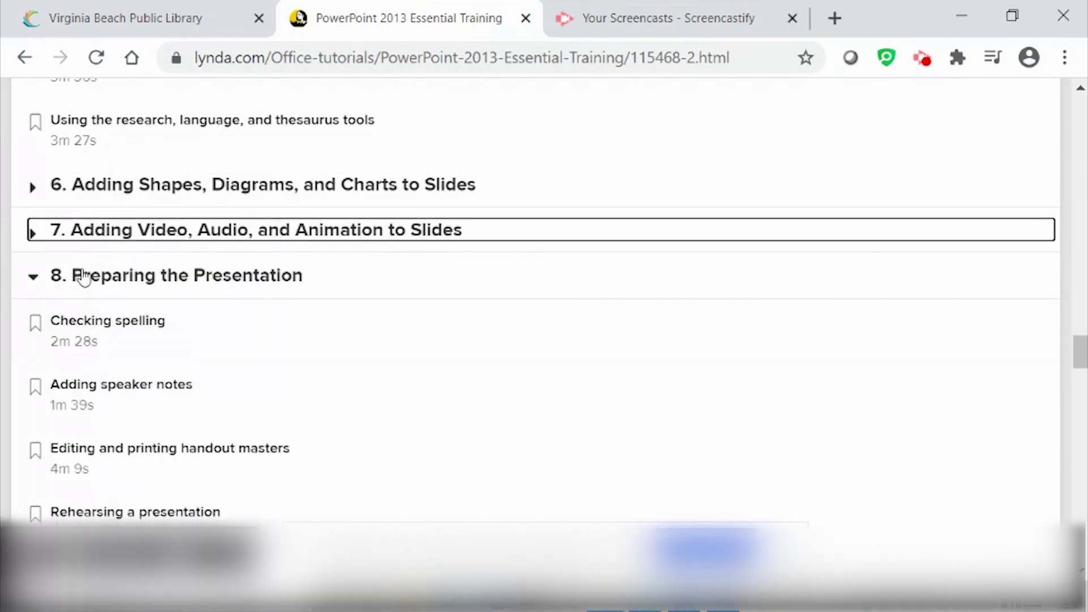
pyautogui.click(33, 238)
pyautogui.click(160, 237)
pyautogui.click(161, 239)
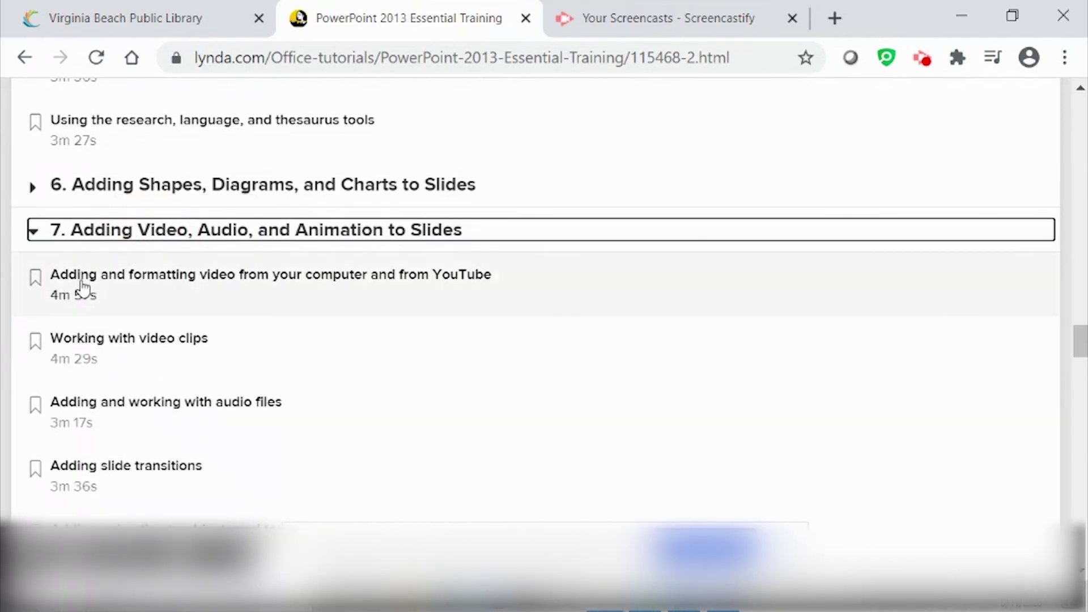
# Open the chapter 7 lesson Adding and formatting video from your computer and from YouTube
pyautogui.click(223, 276)
pyautogui.scroll(20, 347, 286)
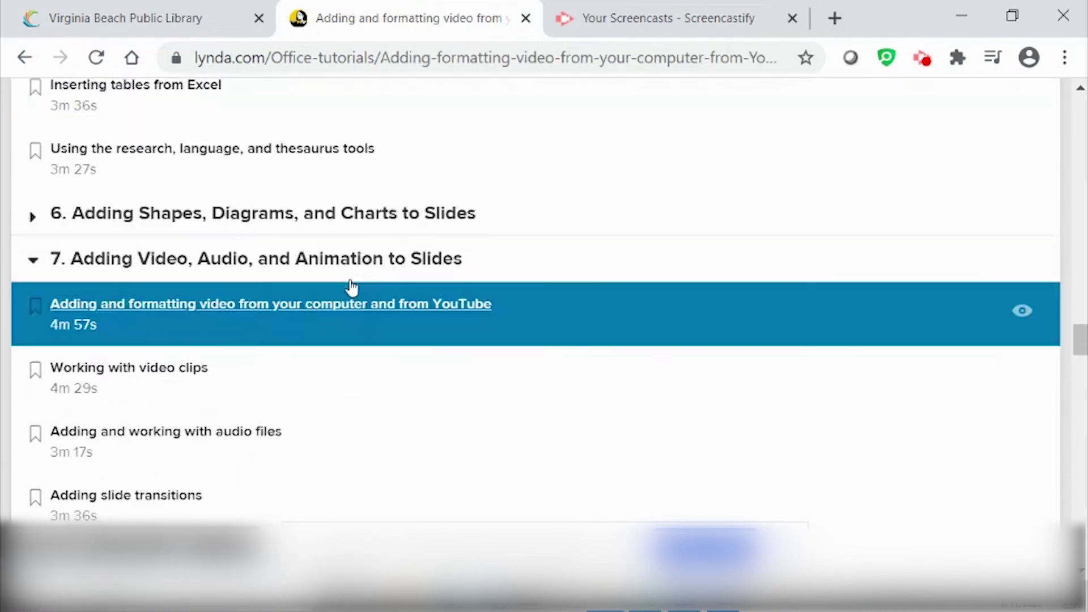
pyautogui.scroll(8, 347, 286)
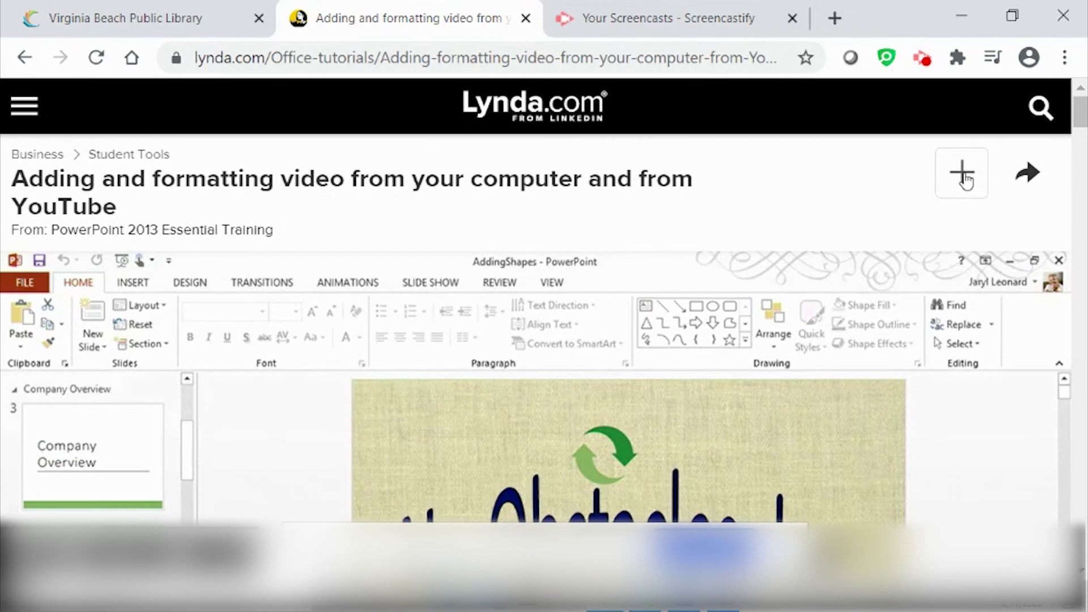
# Add only this lesson's video, rather than the whole course, to My playlist
pyautogui.click(966, 181)
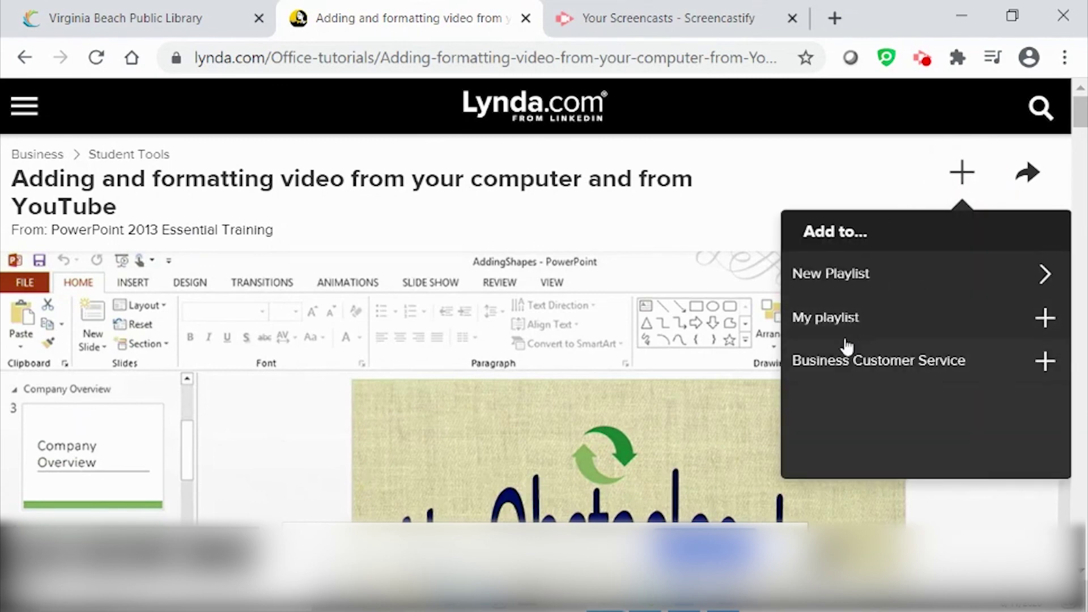
pyautogui.click(1045, 327)
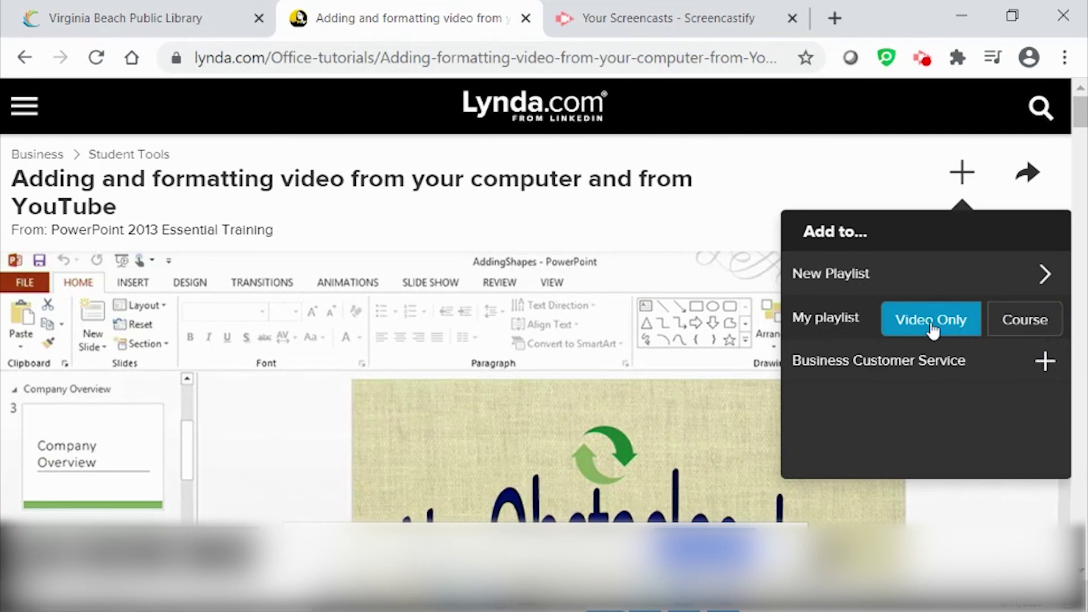
pyautogui.click(932, 328)
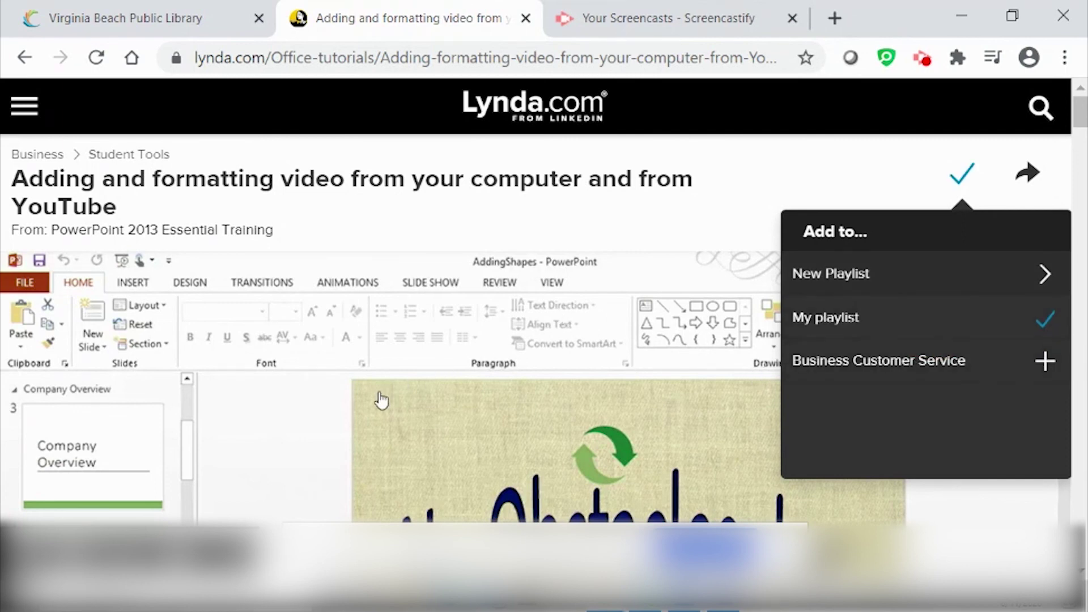
# Open the account's playlists and review the course and video saved in My playlist
pyautogui.click(170, 442)
pyautogui.click(28, 110)
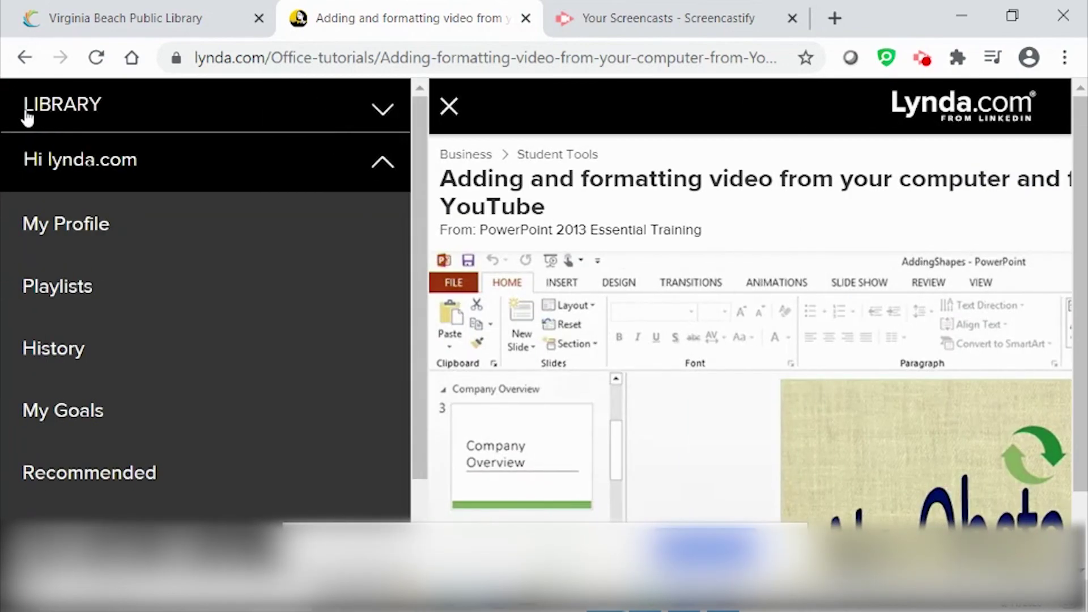
pyautogui.click(62, 287)
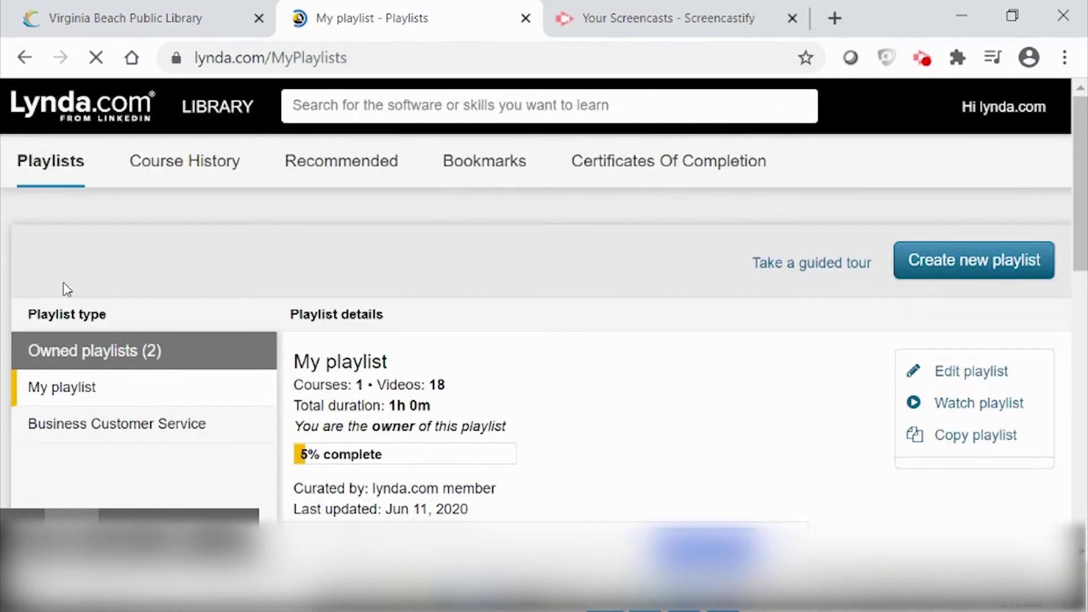
pyautogui.click(63, 386)
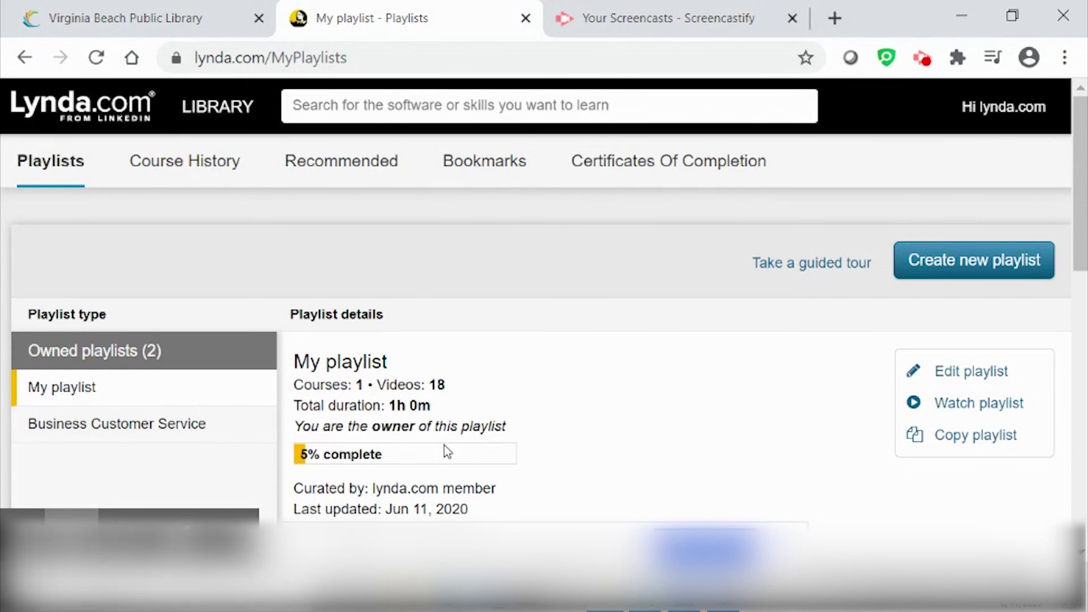
pyautogui.scroll(-5, 435, 408)
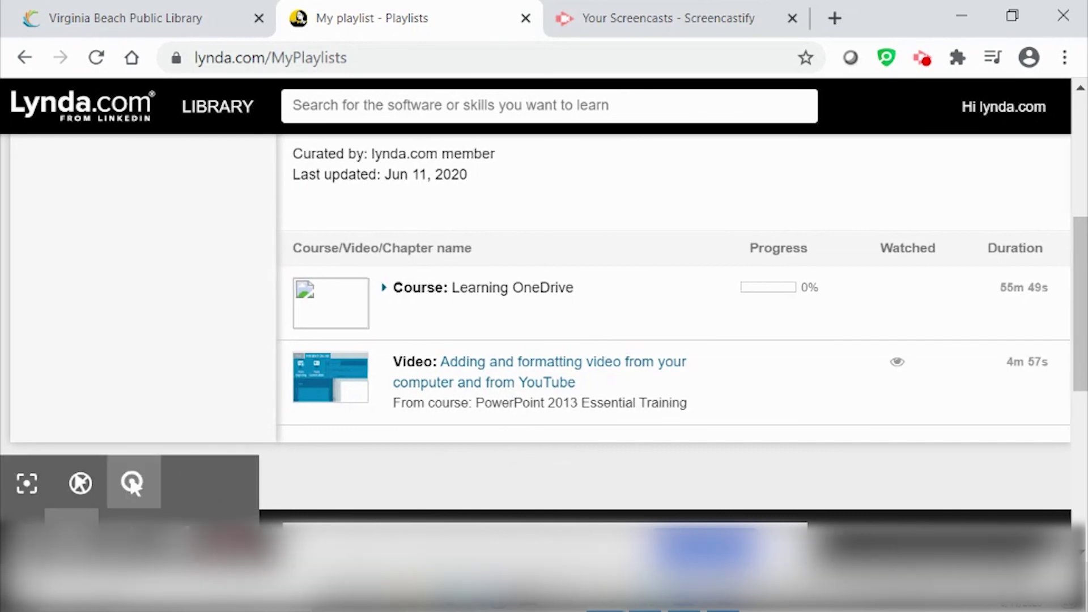
pyautogui.hscroll(1, 321, 244)
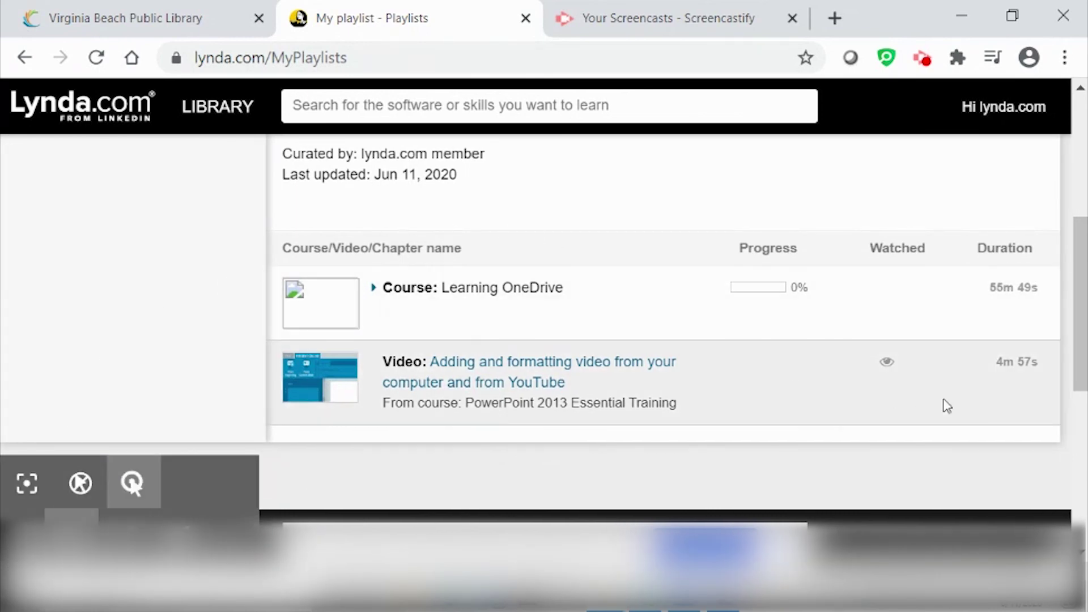
# Edit My playlist and delete the video Adding and formatting video from your computer and from YouTube
pyautogui.moveTo(1076, 316); pyautogui.dragTo(1075, 261)
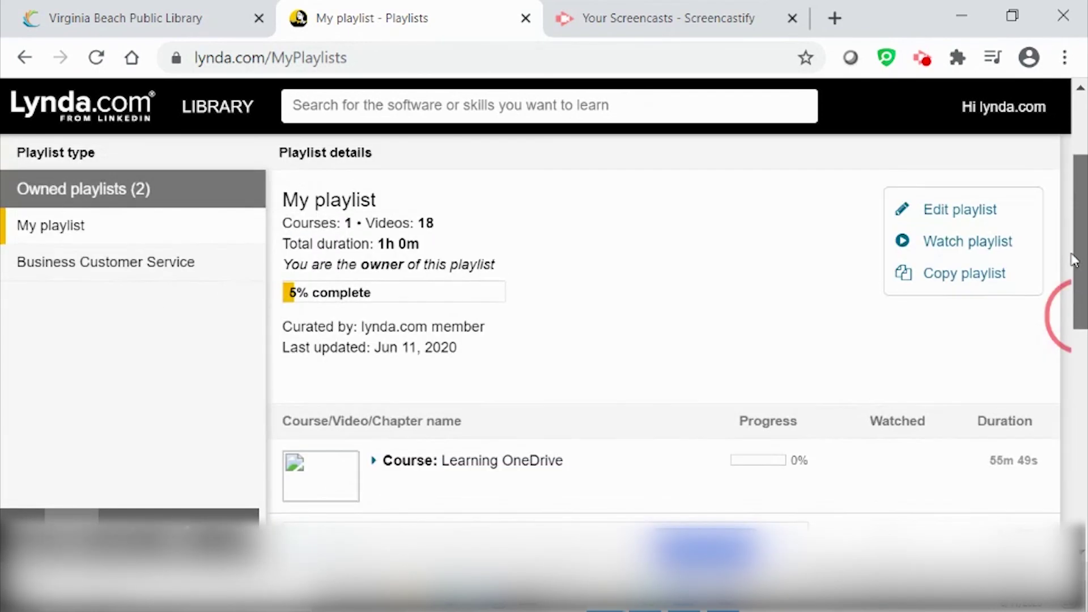
pyautogui.click(958, 214)
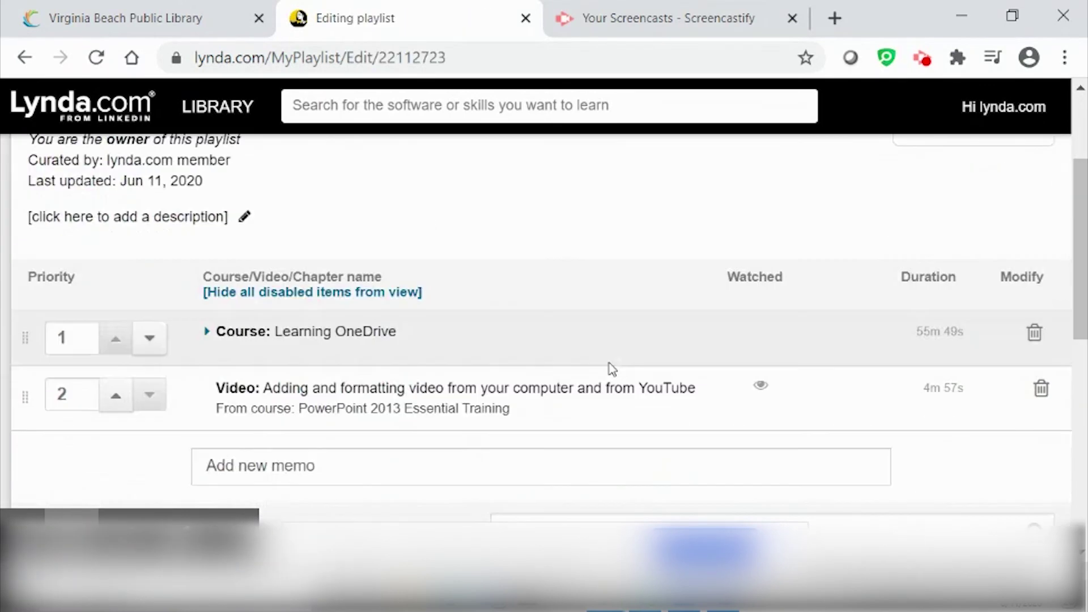
pyautogui.scroll(-5, 614, 367)
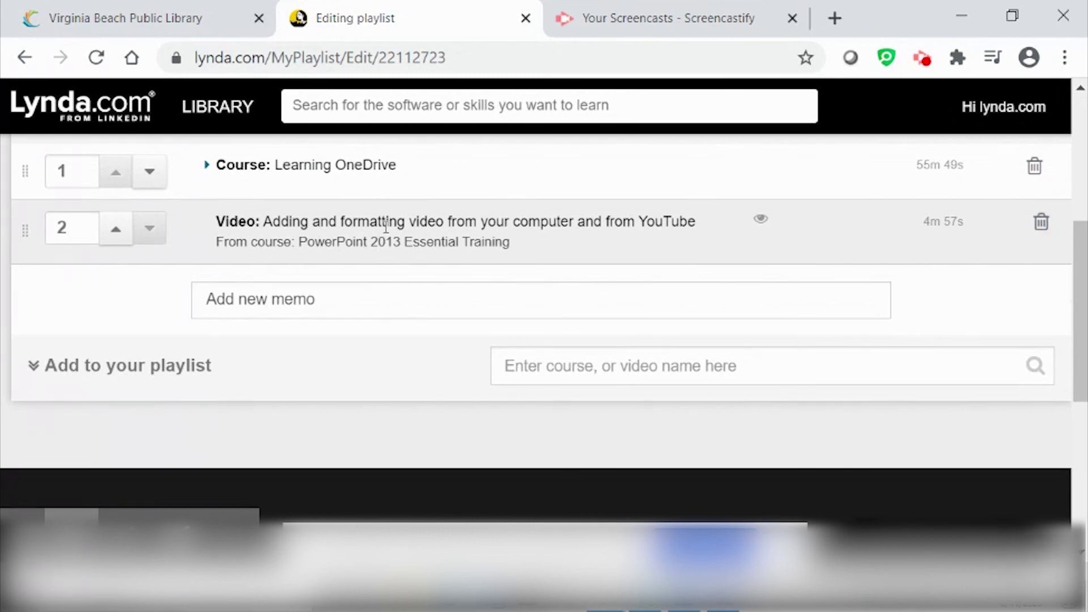
pyautogui.click(1040, 227)
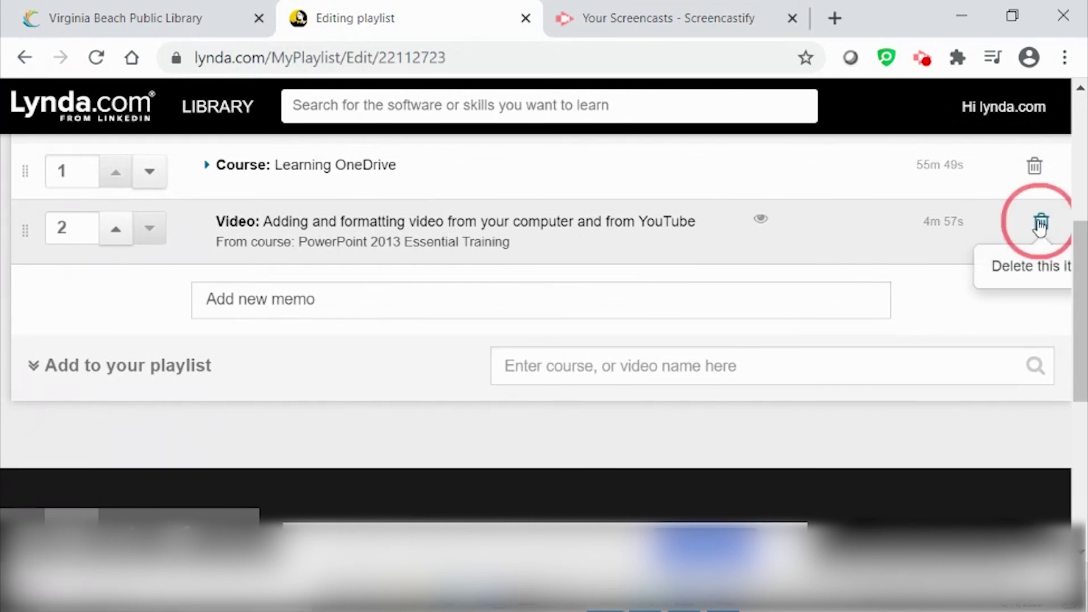
pyautogui.click(1043, 232)
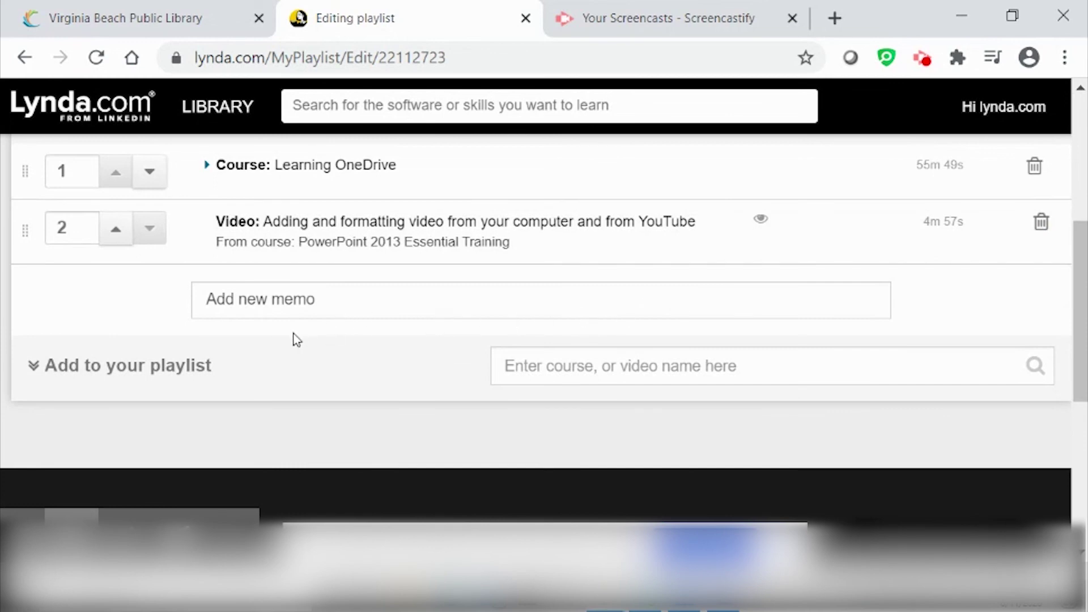
pyautogui.scroll(4, 130, 352)
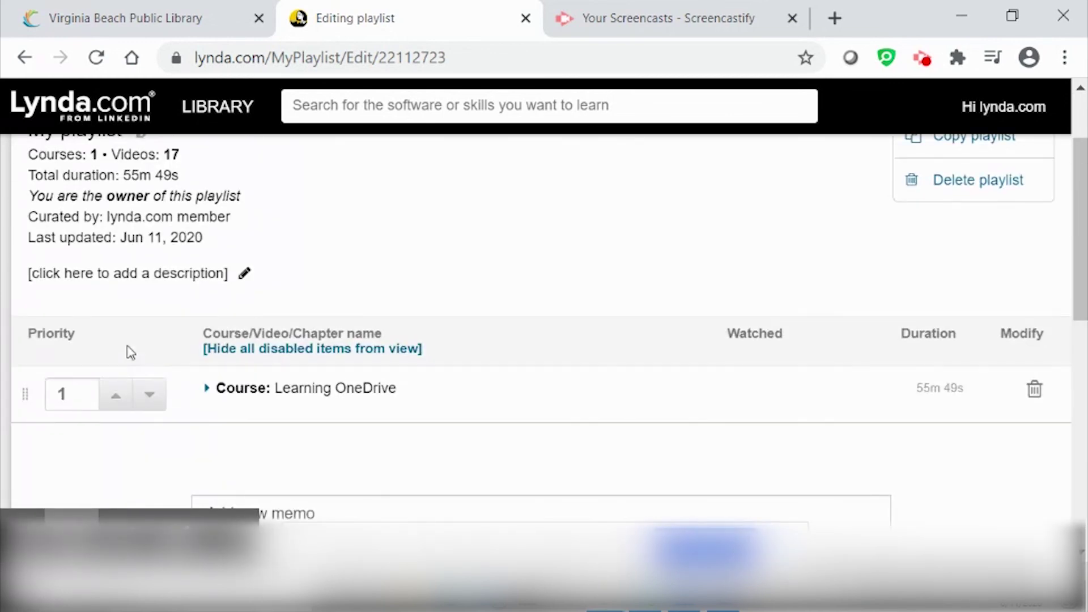
pyautogui.scroll(2, 129, 358)
pyautogui.scroll(-6, 85, 396)
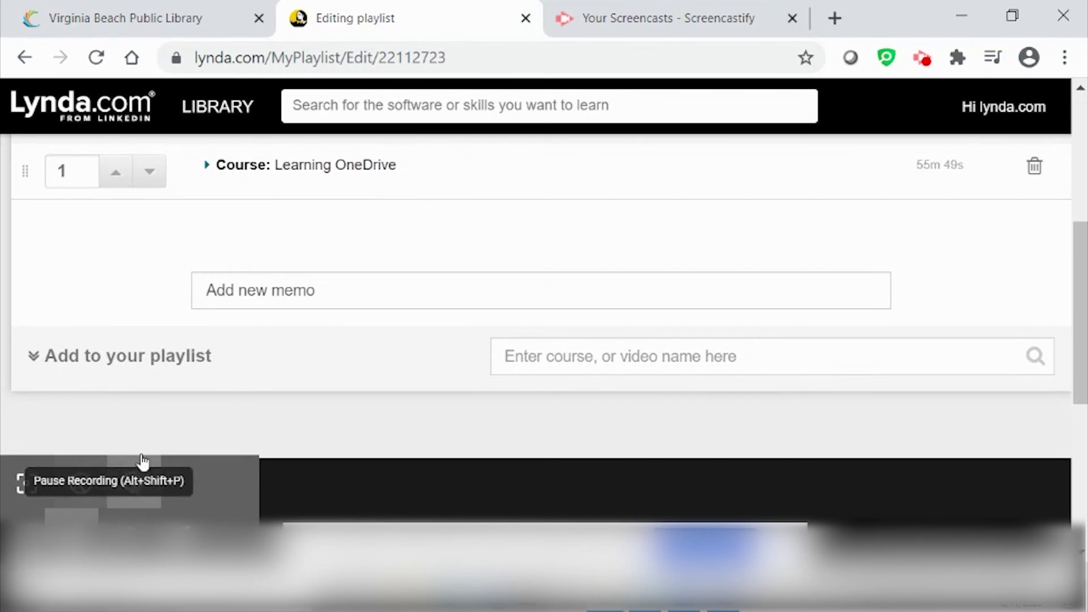
# Search the Lynda.com library for the suggested phrase "how to use lynda.com"
pyautogui.scroll(6, 260, 397)
pyautogui.click(338, 111)
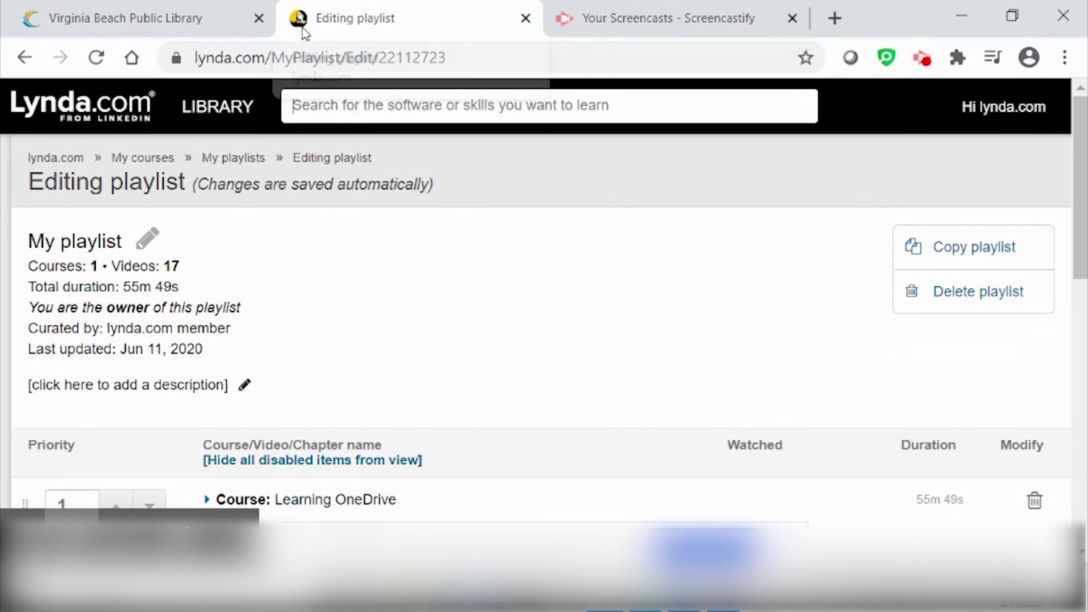
pyautogui.write('how t')
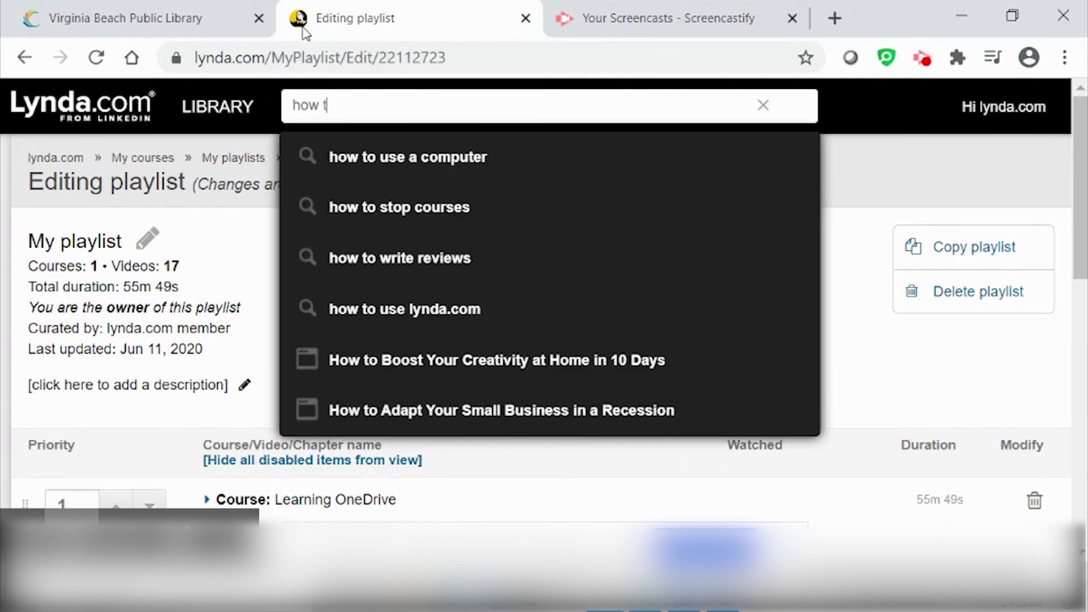
pyautogui.click(431, 306)
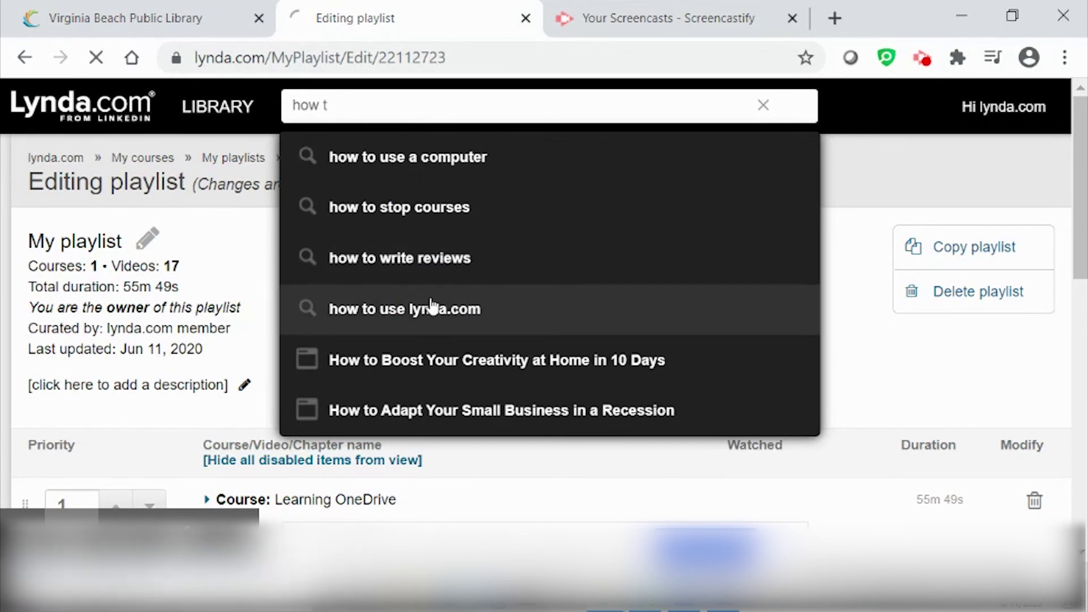
# Look through the courses, videos and learning paths in the search results for using Lynda.com
pyautogui.scroll(-2, 501, 278)
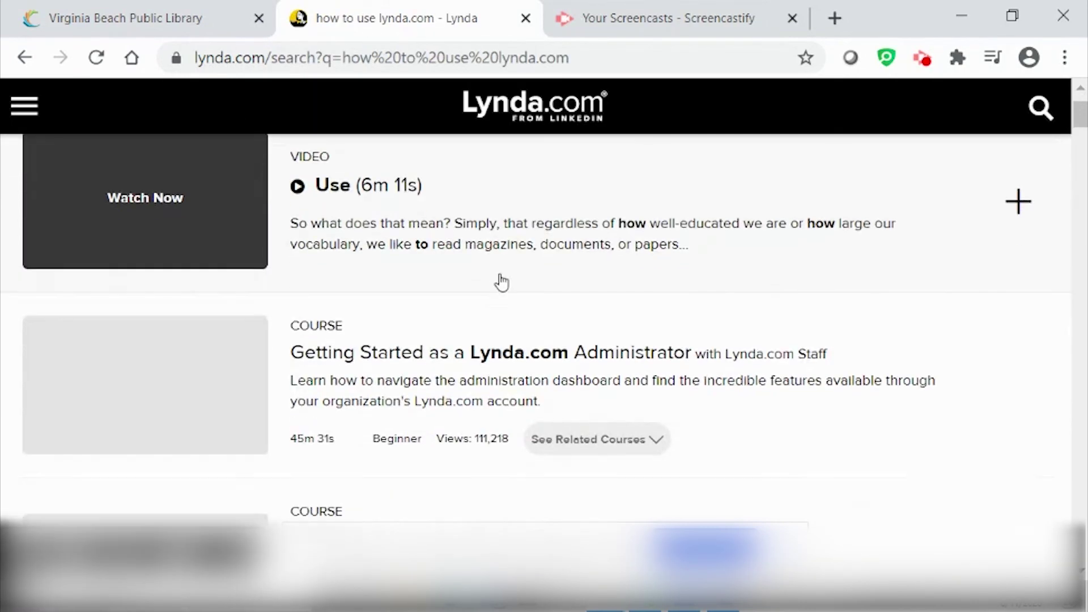
pyautogui.scroll(2, 498, 282)
pyautogui.scroll(-6, 495, 286)
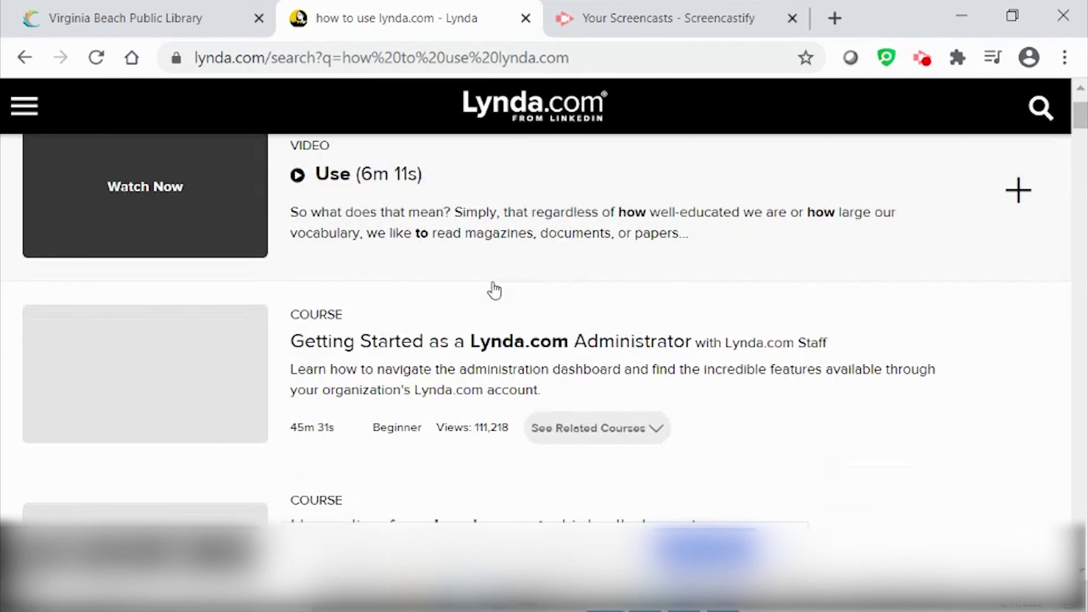
pyautogui.scroll(-1, 491, 289)
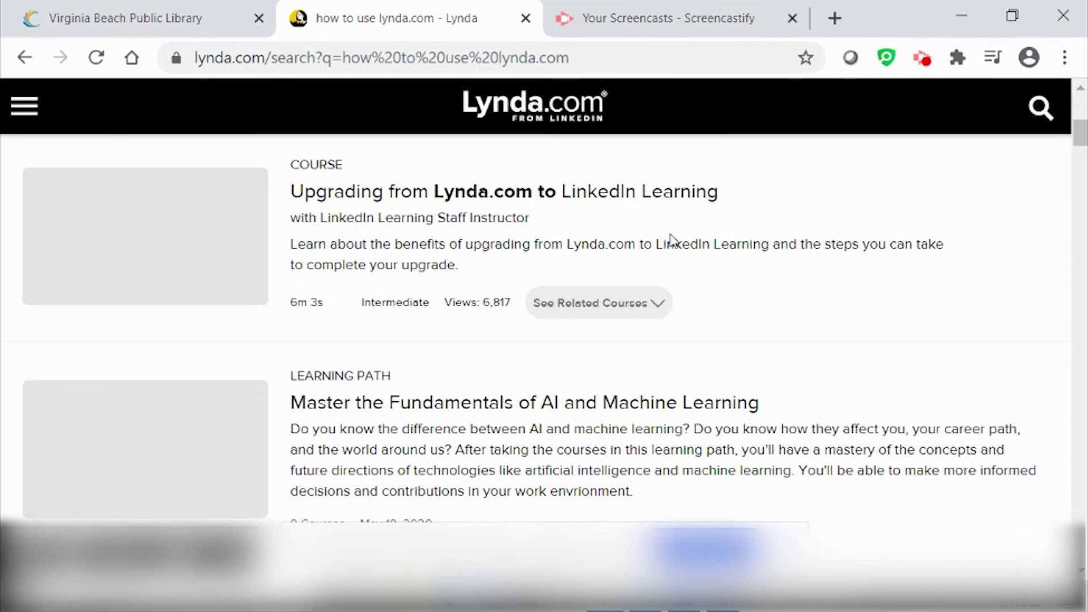
pyautogui.scroll(1, 670, 238)
pyautogui.moveTo(259, 295)
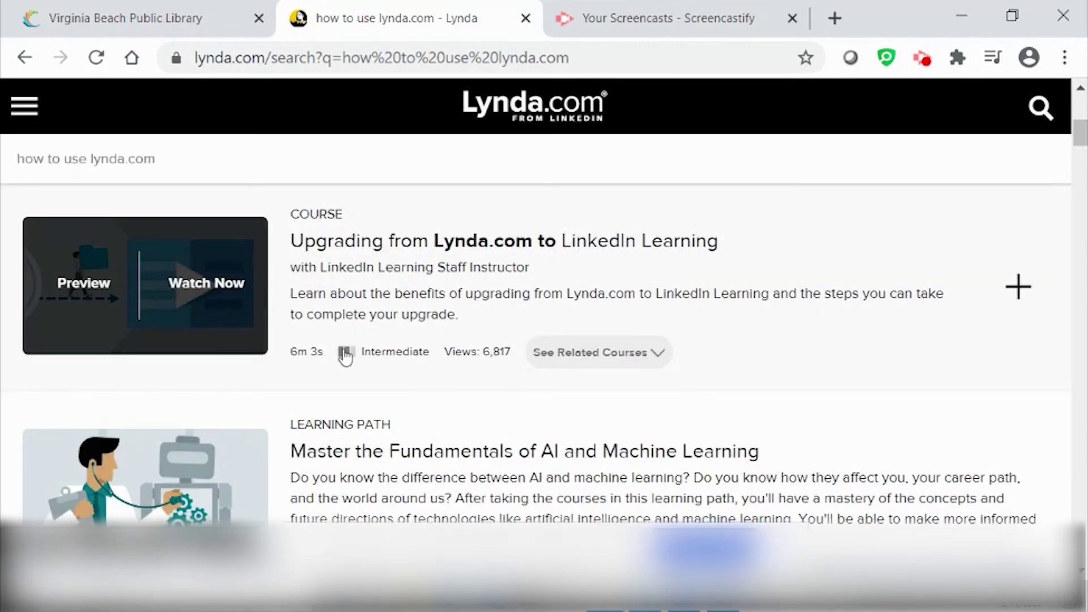
pyautogui.scroll(-15, 451, 303)
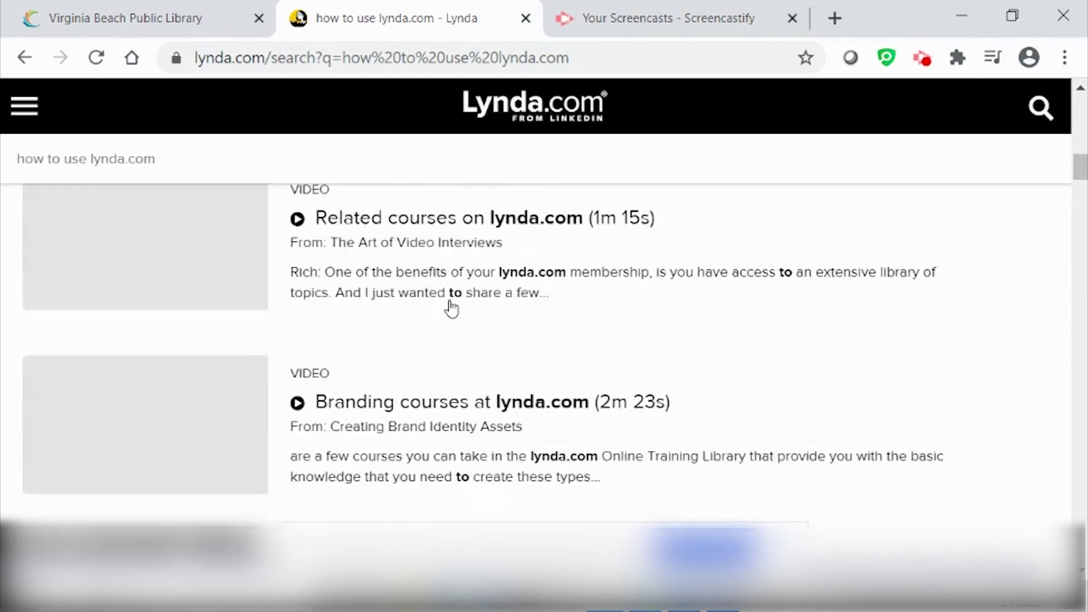
# Examine the Support, How Do I?, Quick Links and Connect sections in the page footer
pyautogui.scroll(-20, 453, 310)
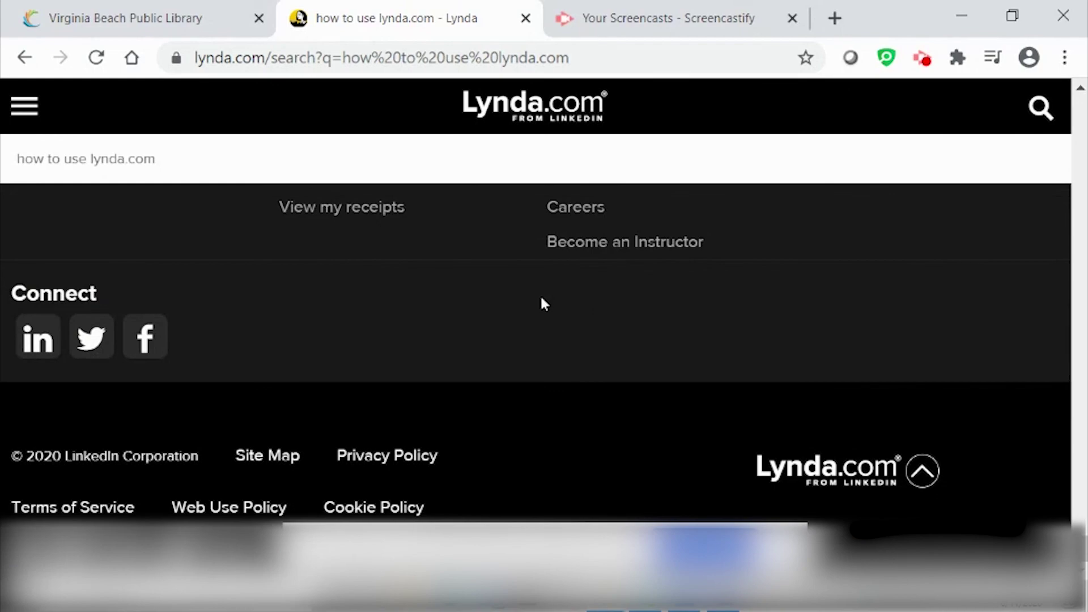
pyautogui.scroll(8, 541, 304)
pyautogui.scroll(-5, 545, 309)
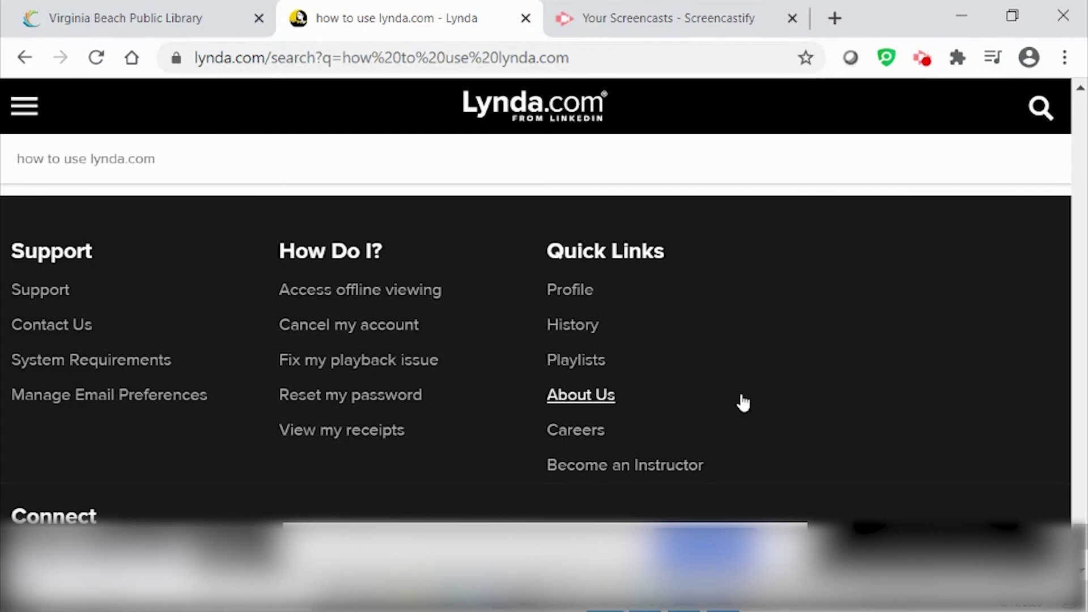
pyautogui.scroll(-2, 743, 403)
pyautogui.scroll(-2, 136, 396)
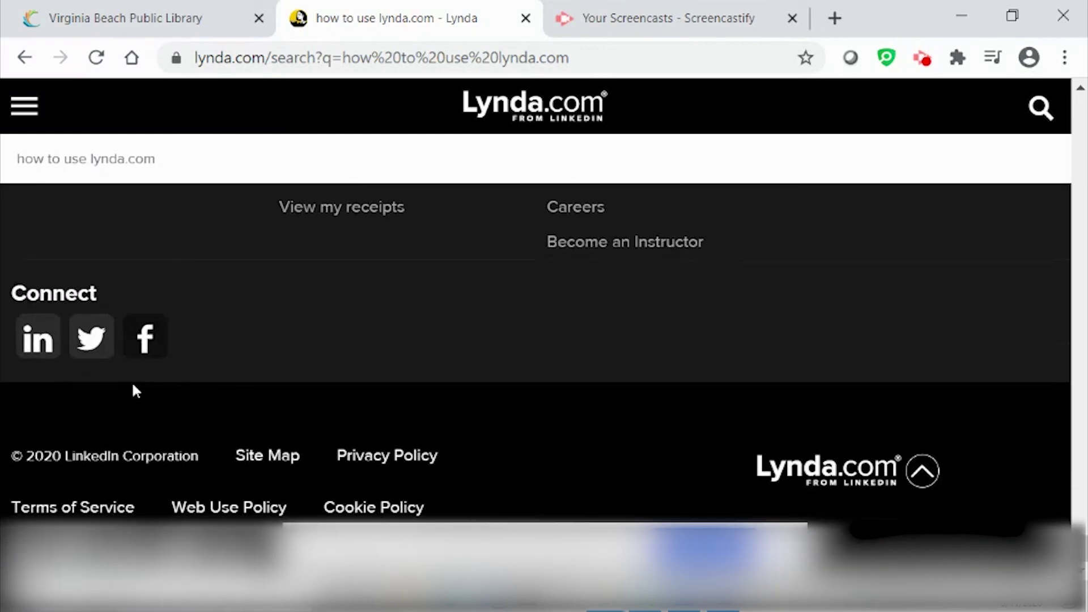